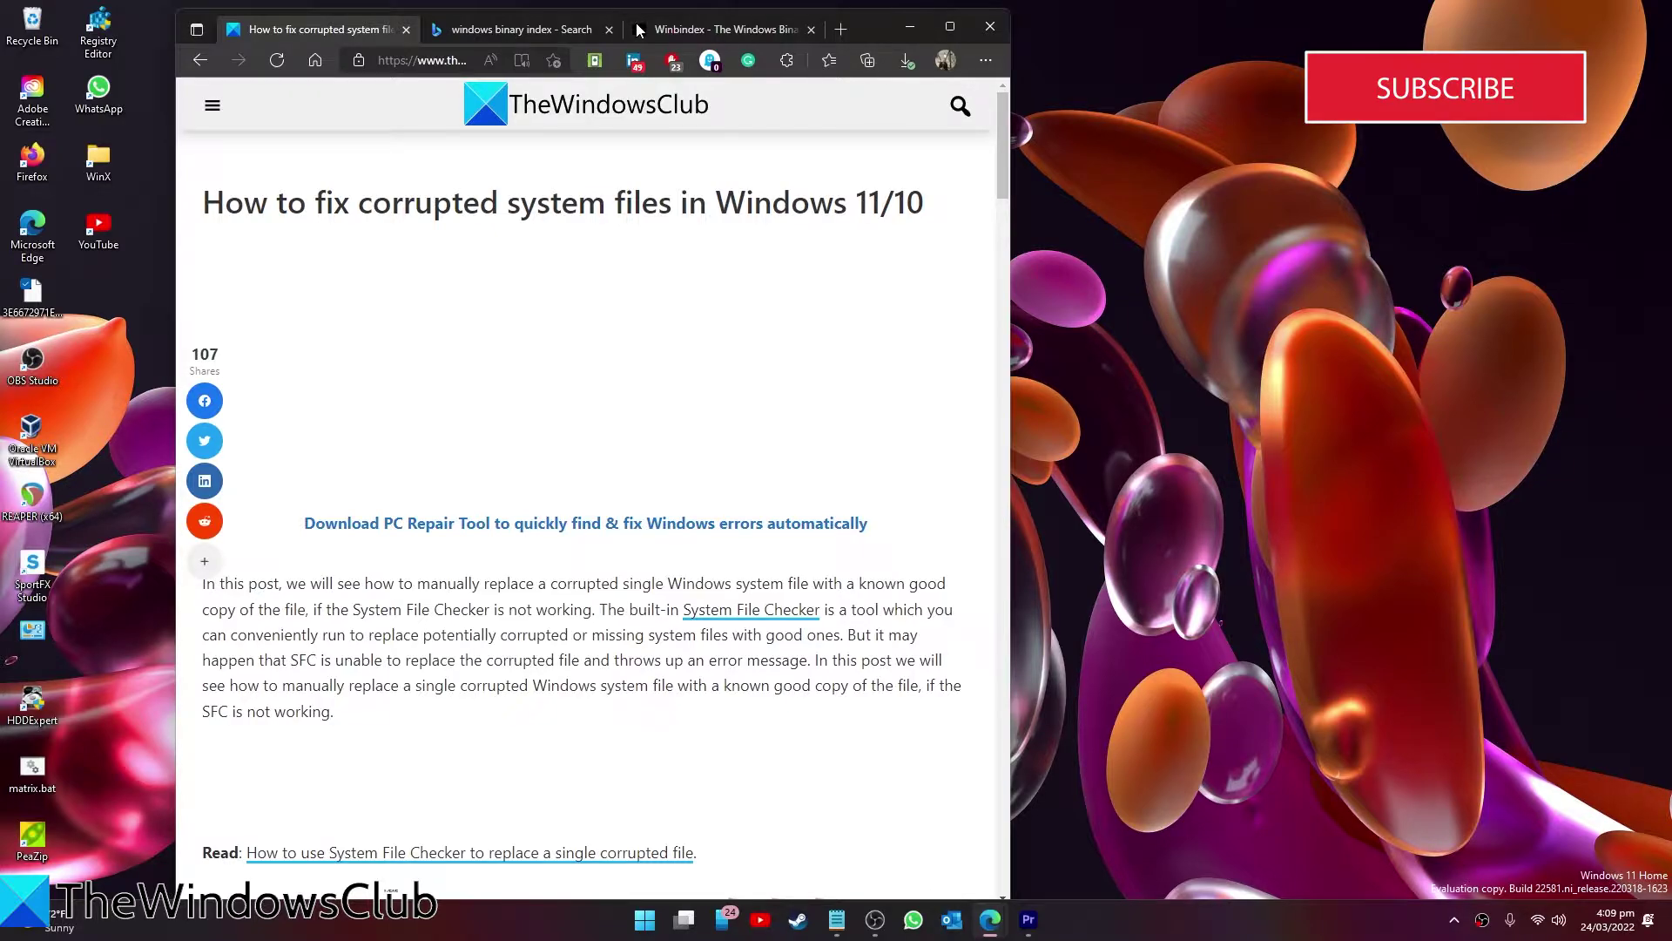
Look up wuapi.dll on Winbindex and download the 927 KB x64 build 10.0.19041.1320 (KB5006738)
left_click(679, 28)
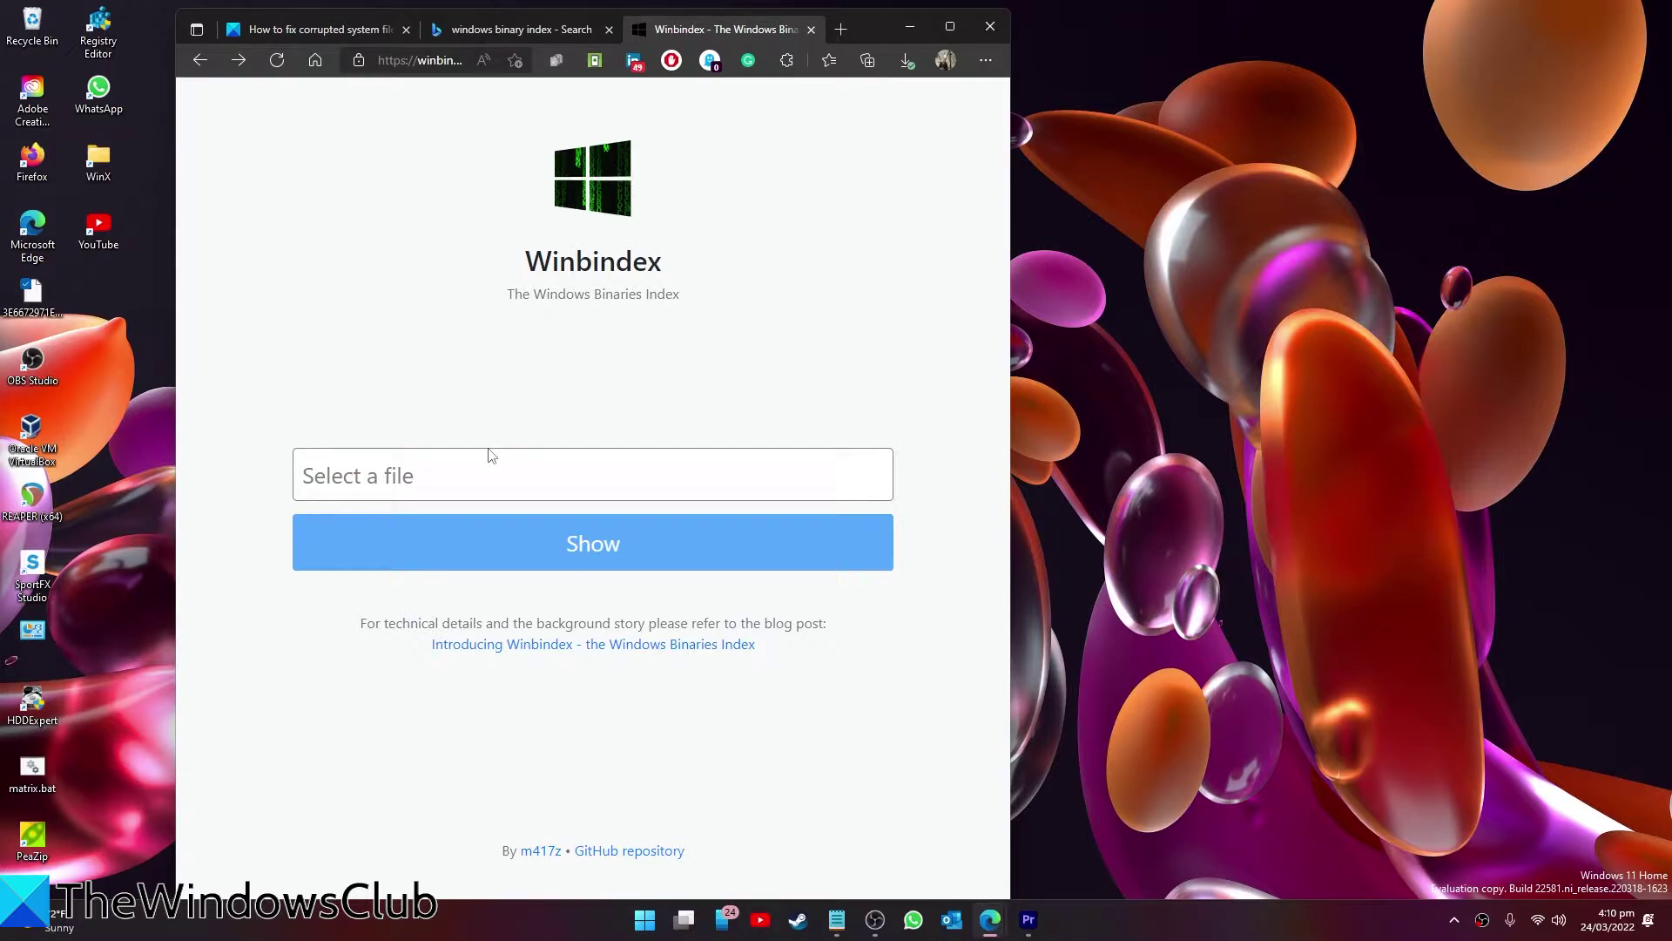
left_click(476, 472)
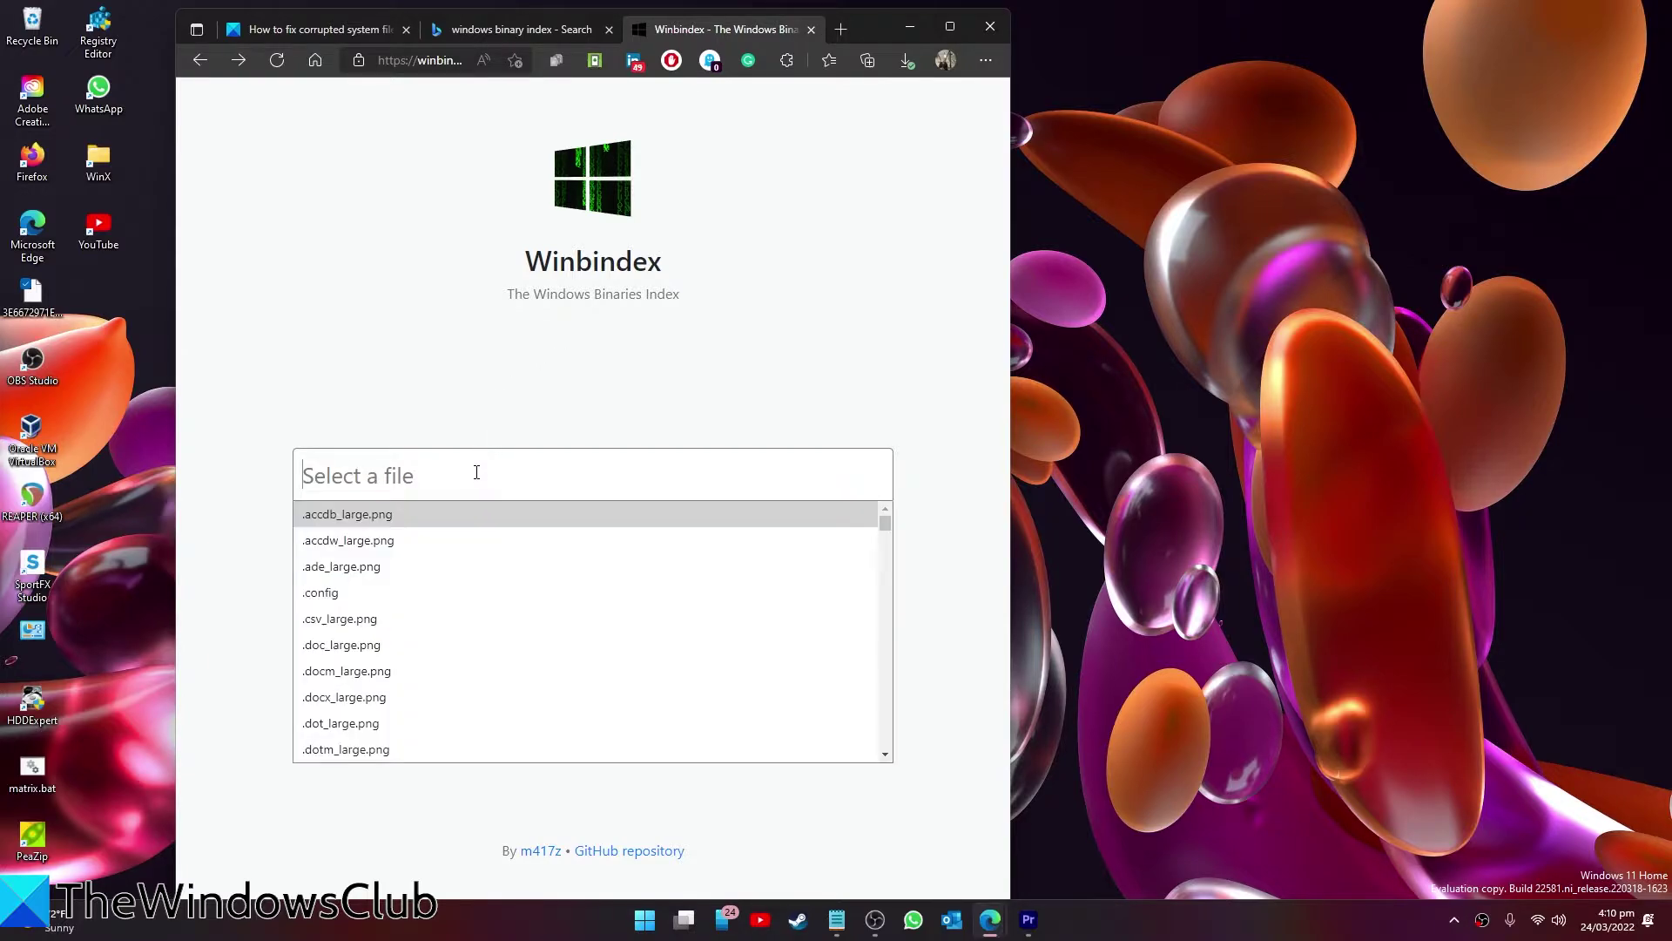
type("wua")
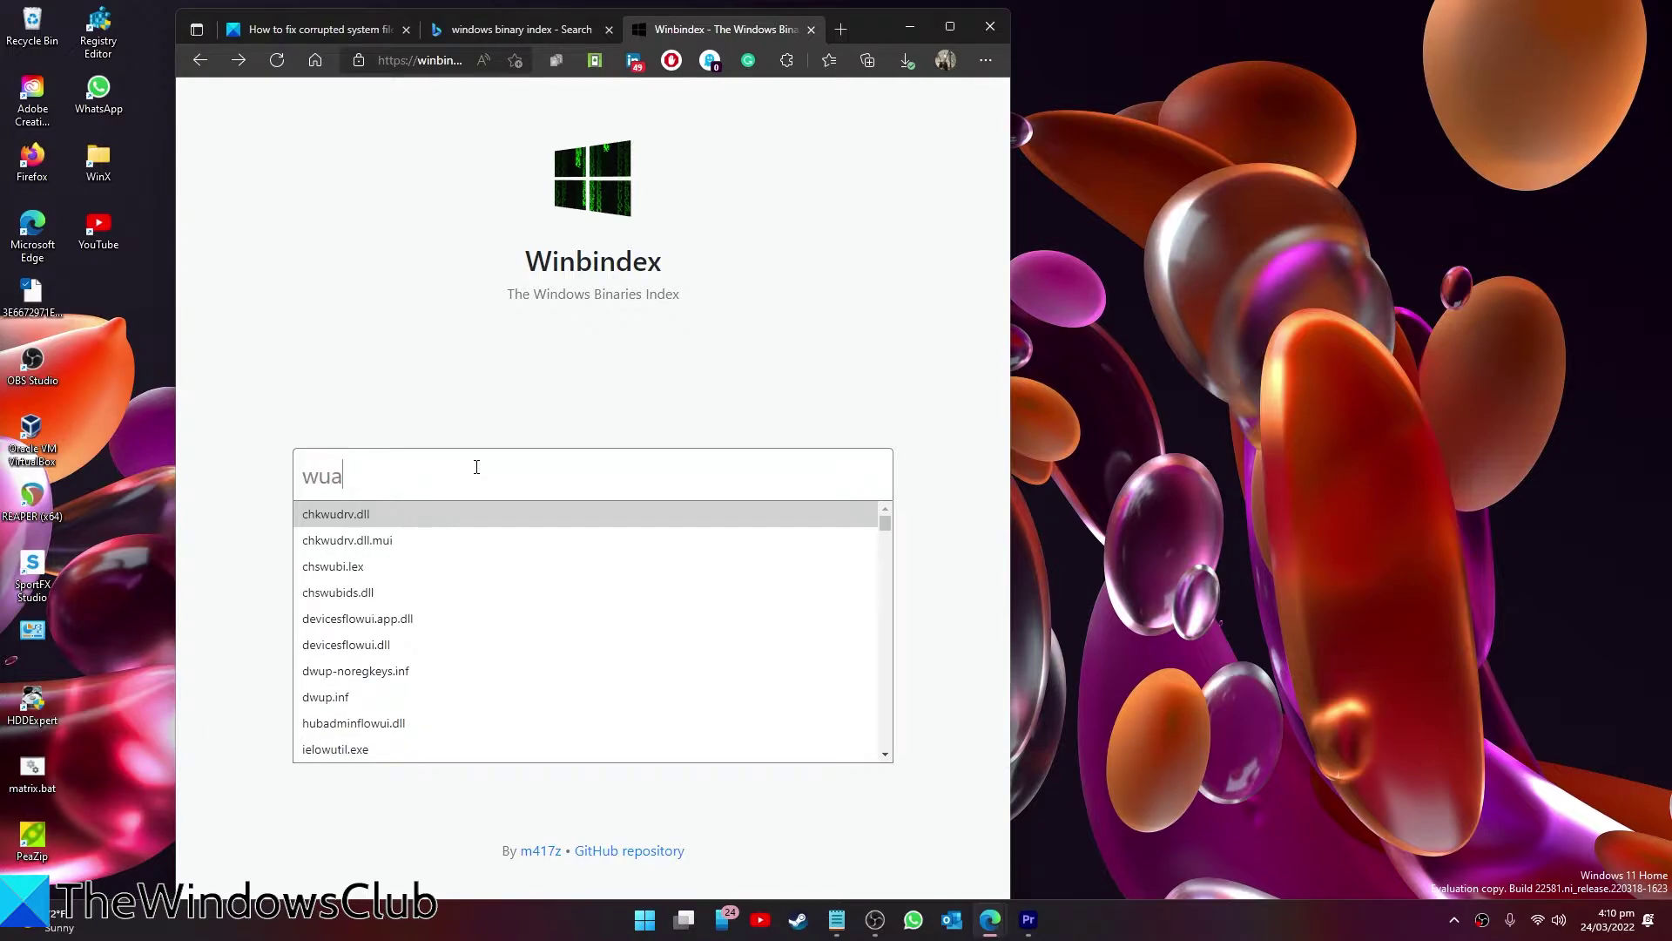
type("p")
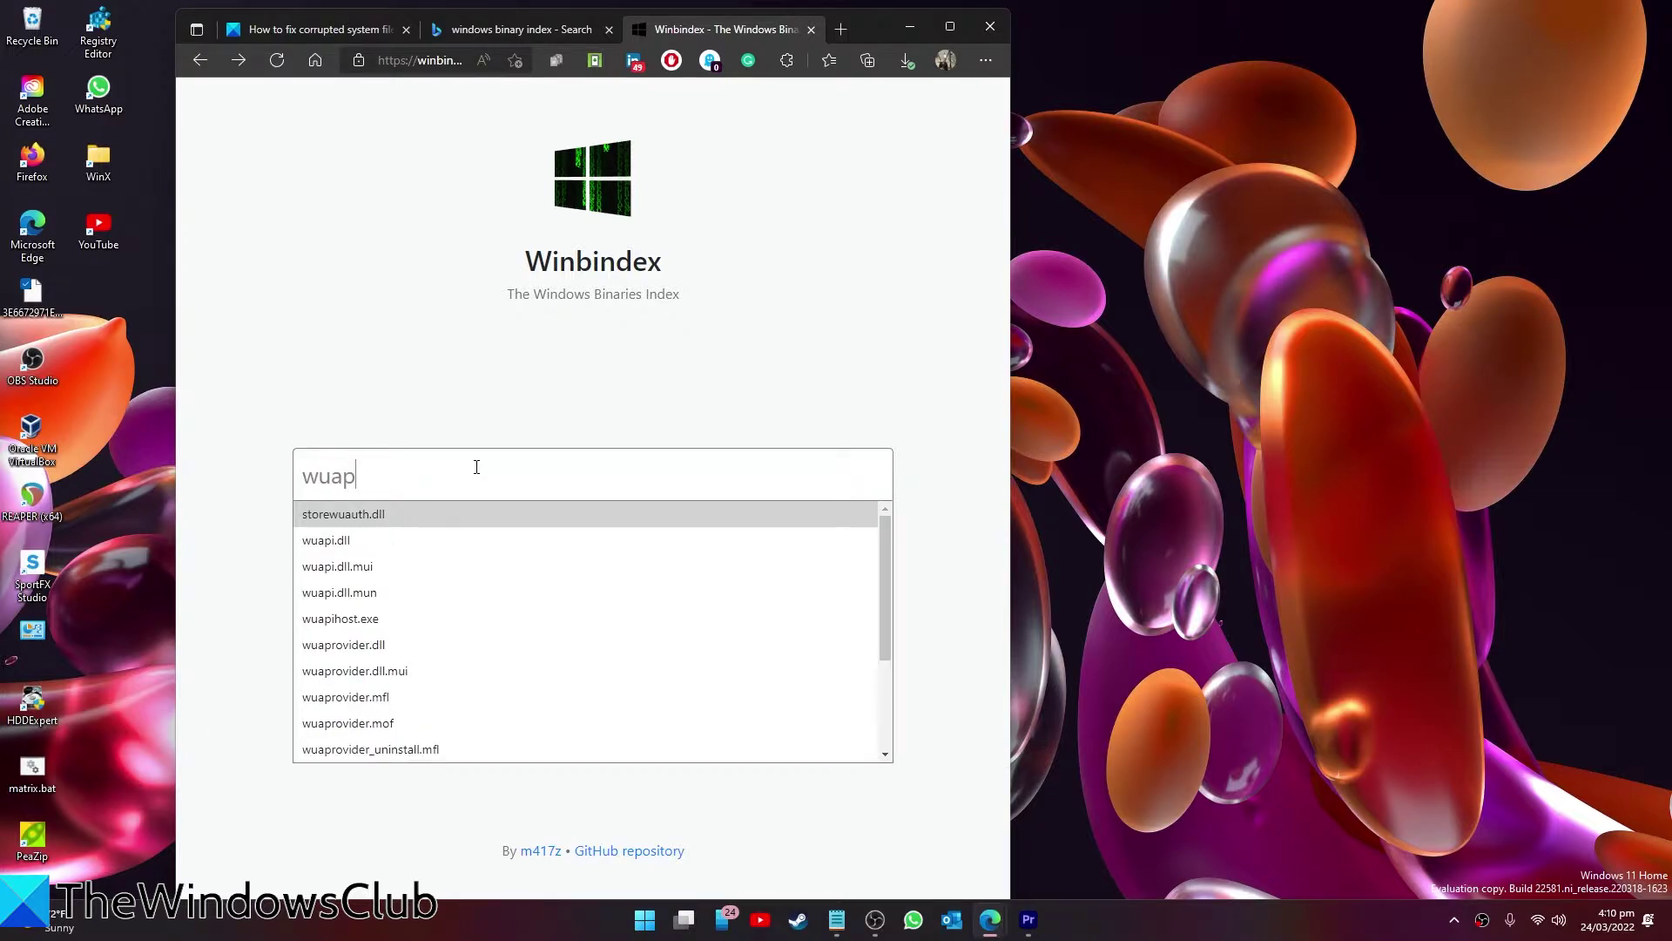
type("i")
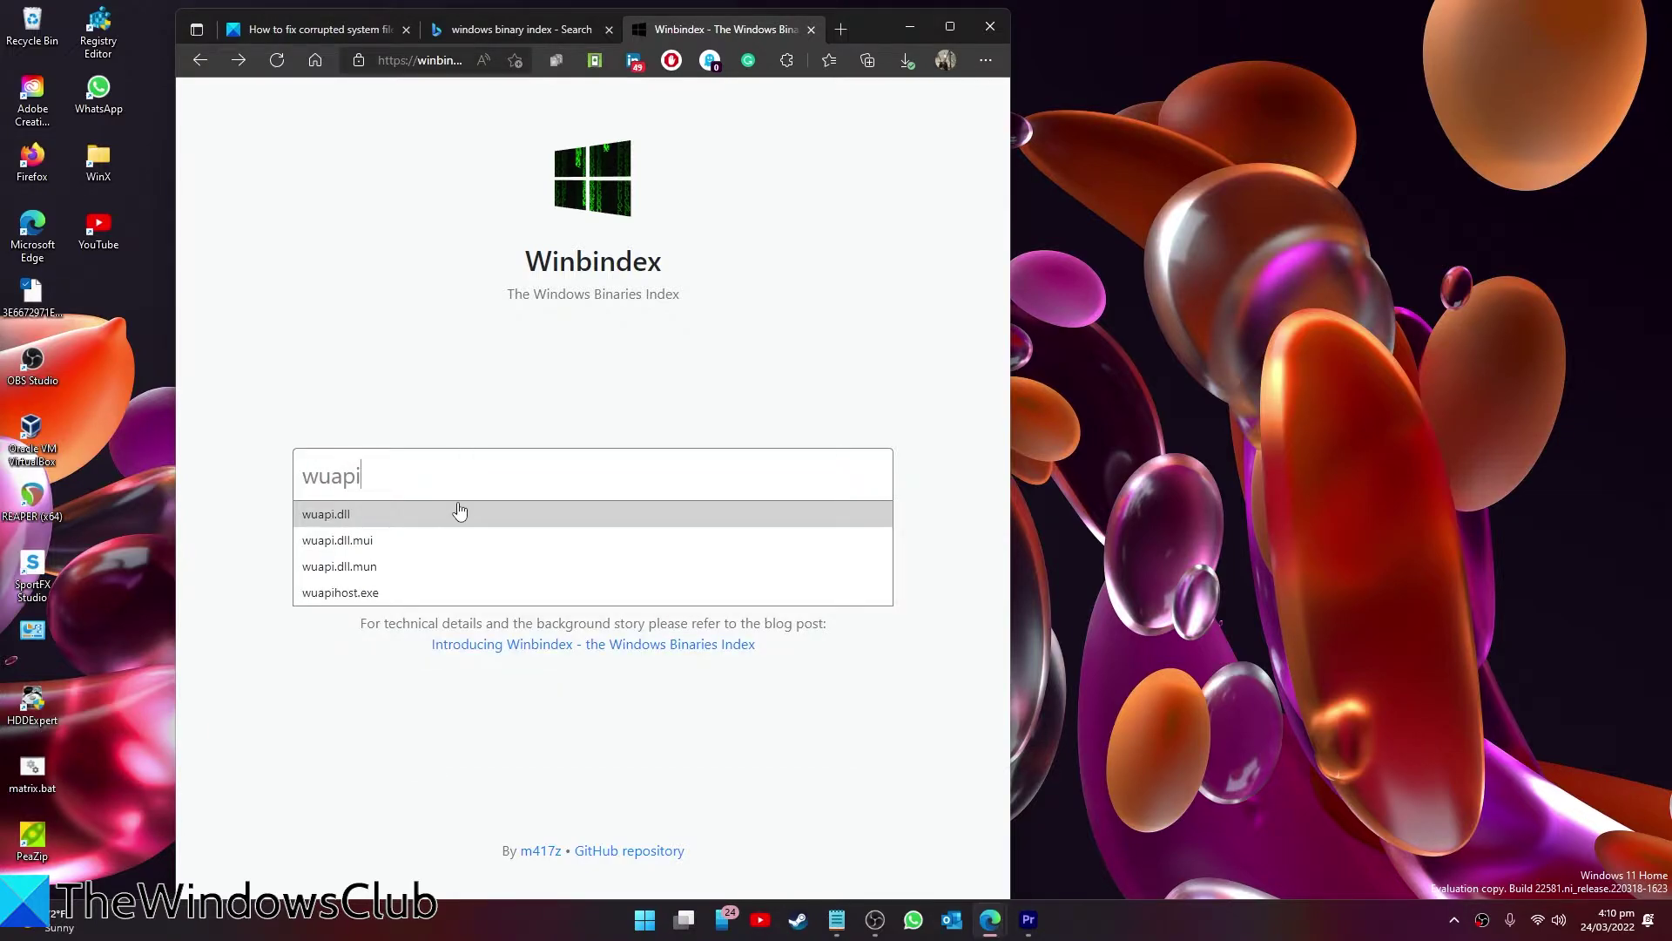
left_click(457, 516)
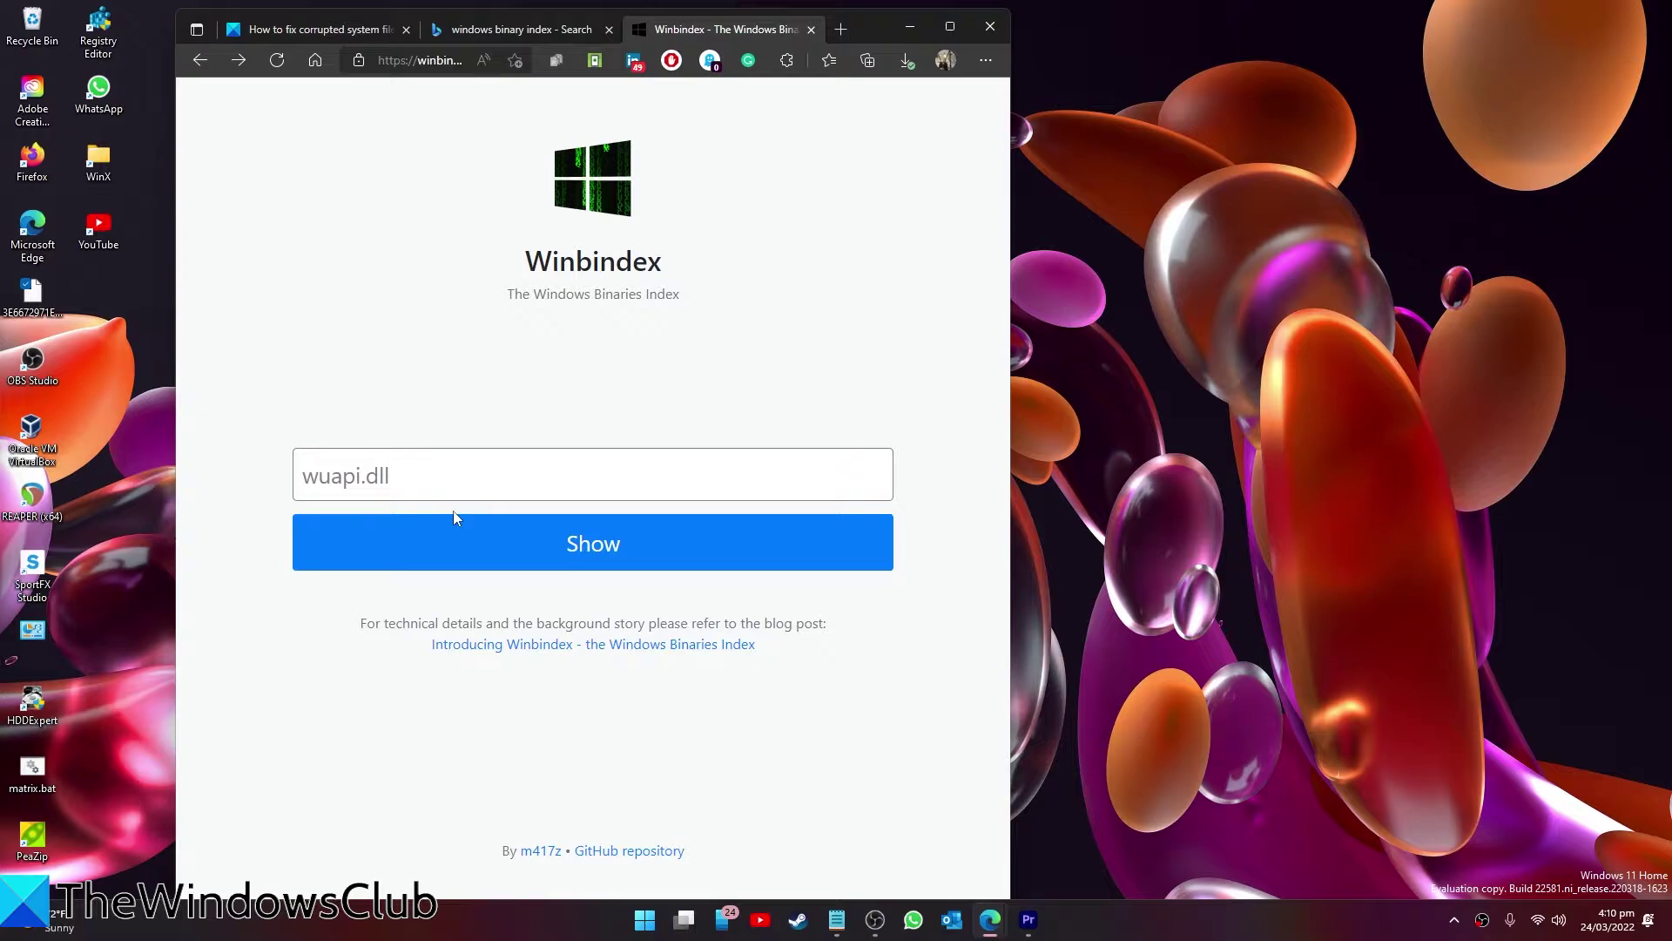
left_click(533, 562)
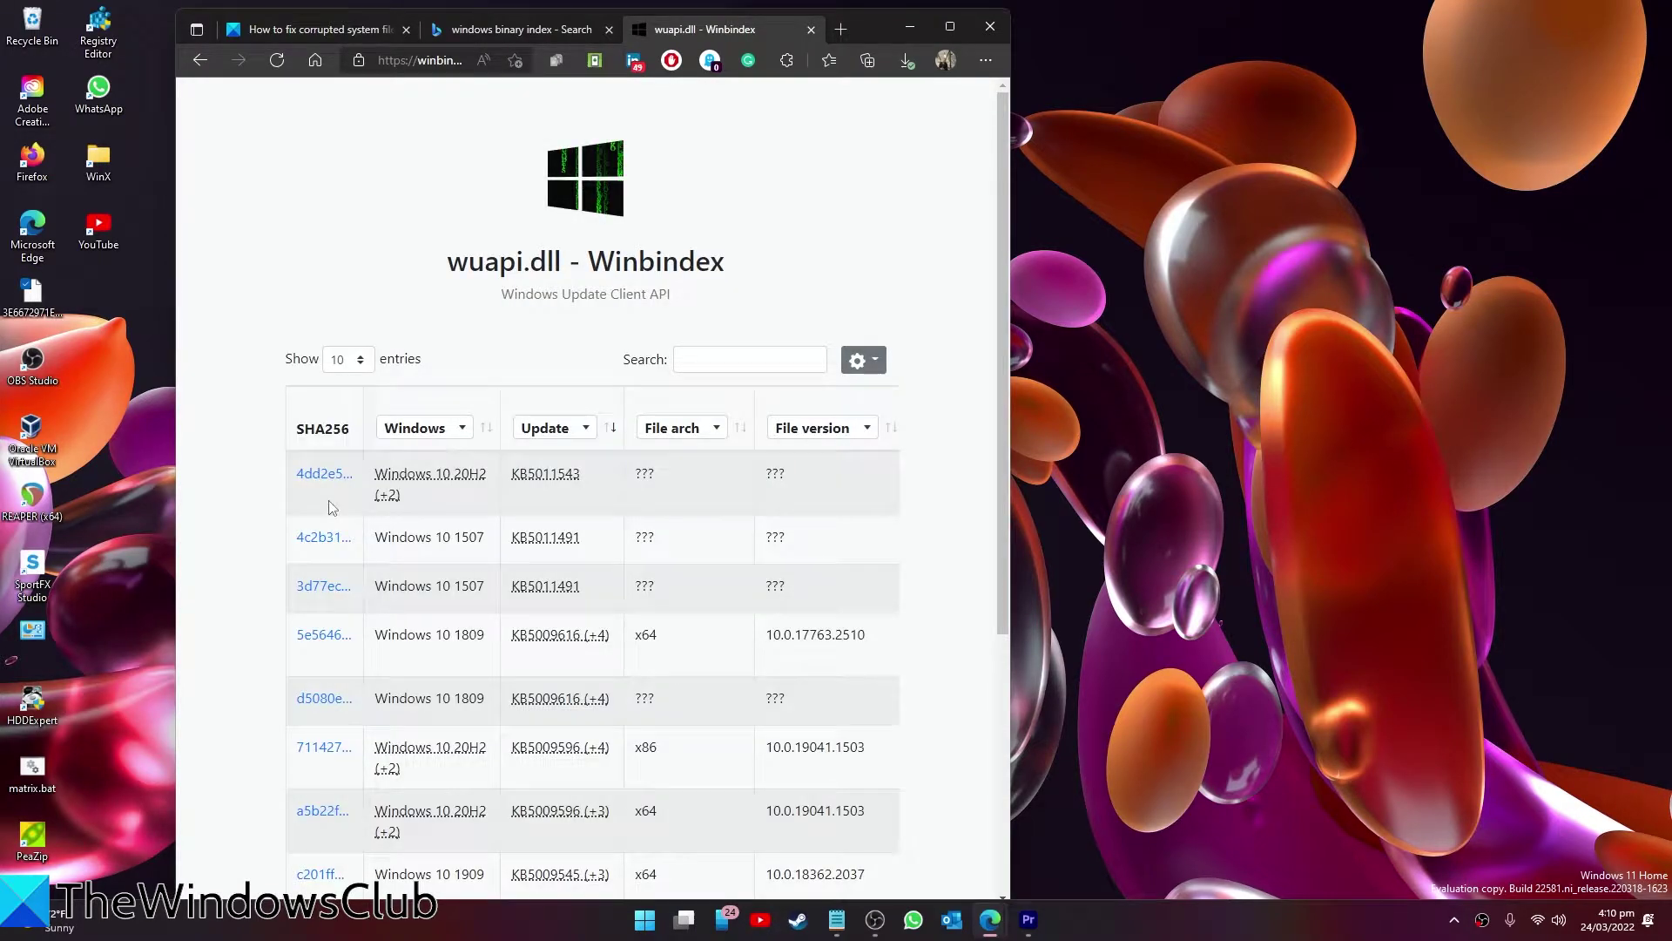
scroll(465, 602, "down", 1)
scroll(465, 601, "down", 3)
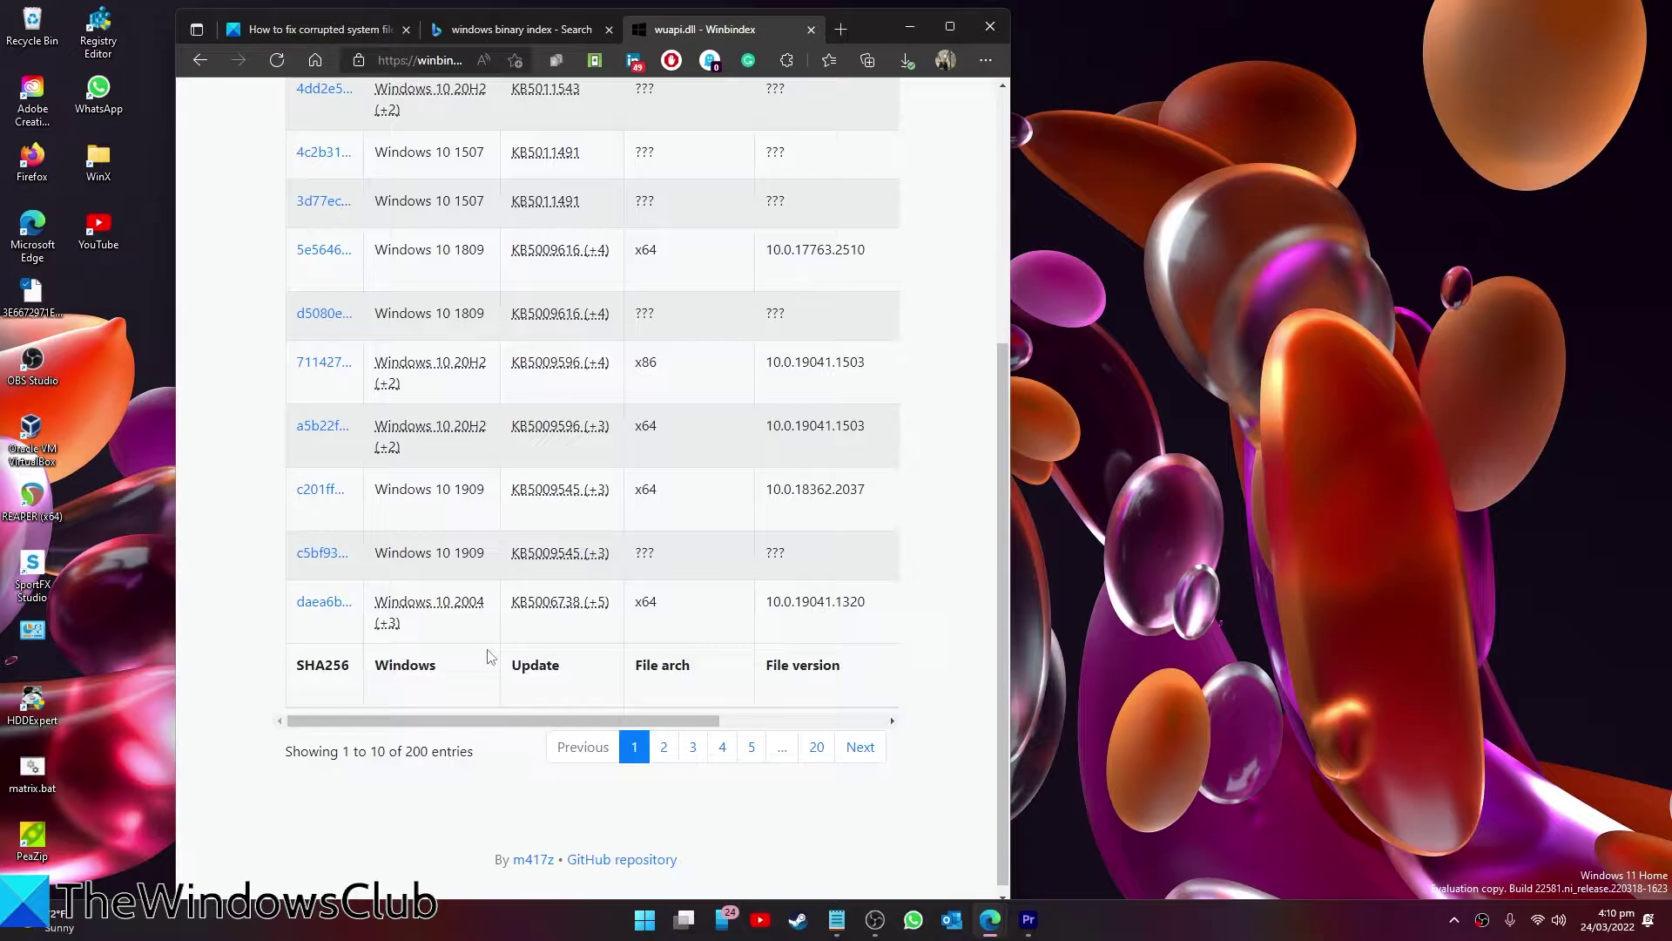
mouse_move(567, 711)
left_mouse_down()
mouse_move(749, 729)
mouse_move(822, 707)
left_mouse_up()
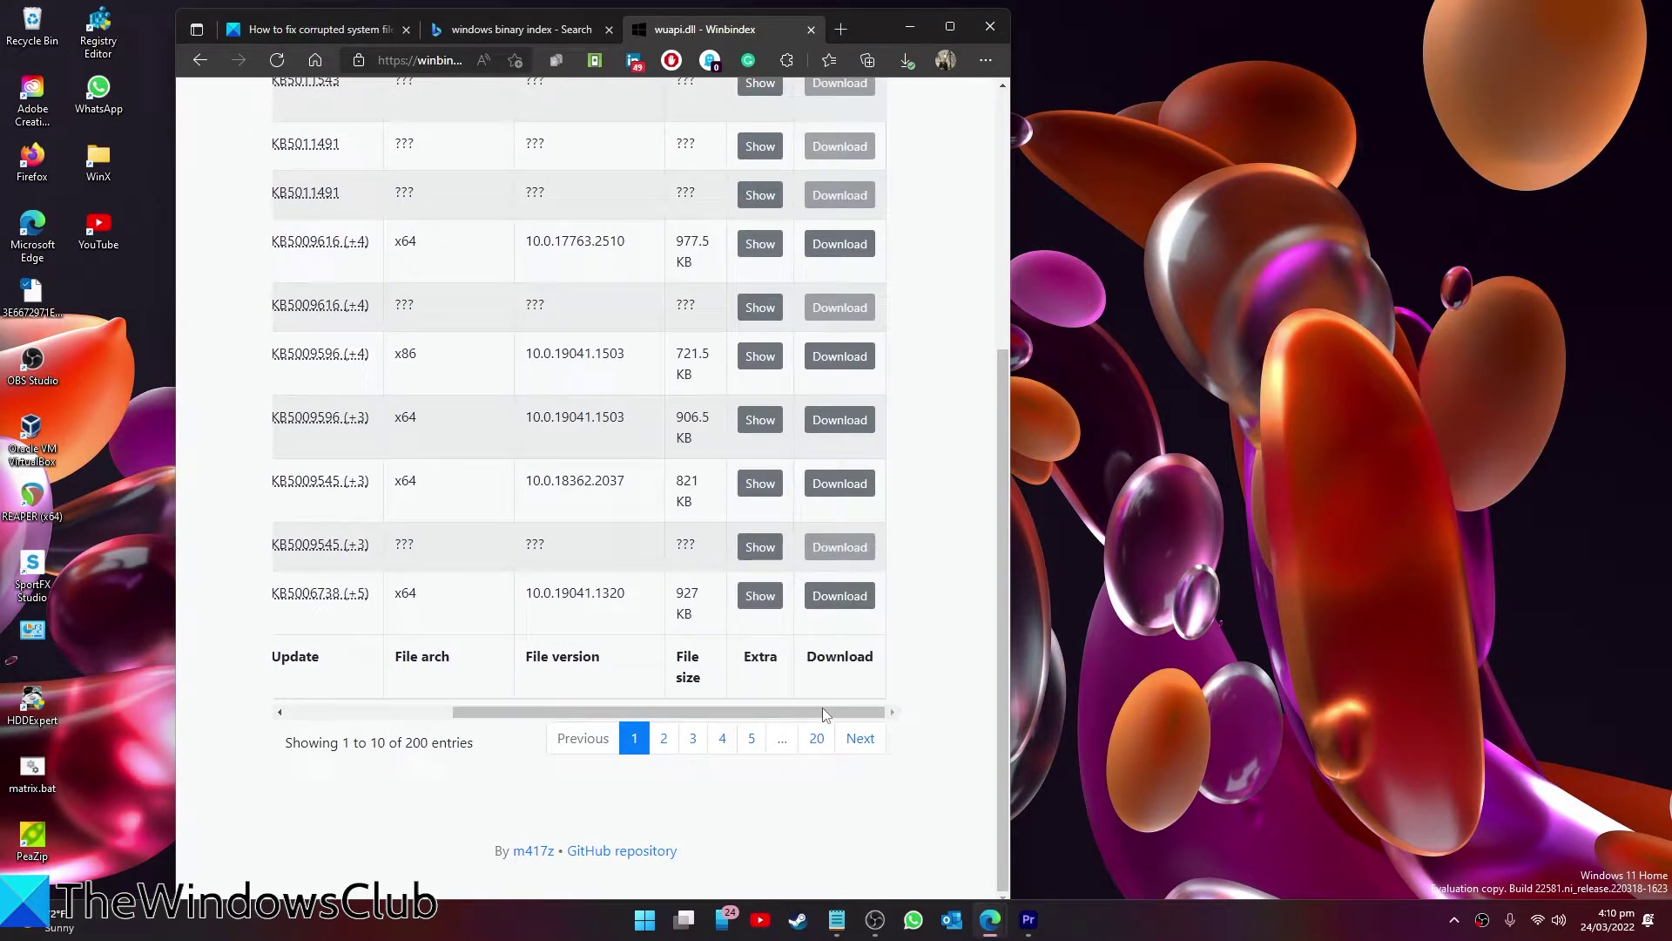
left_click(838, 605)
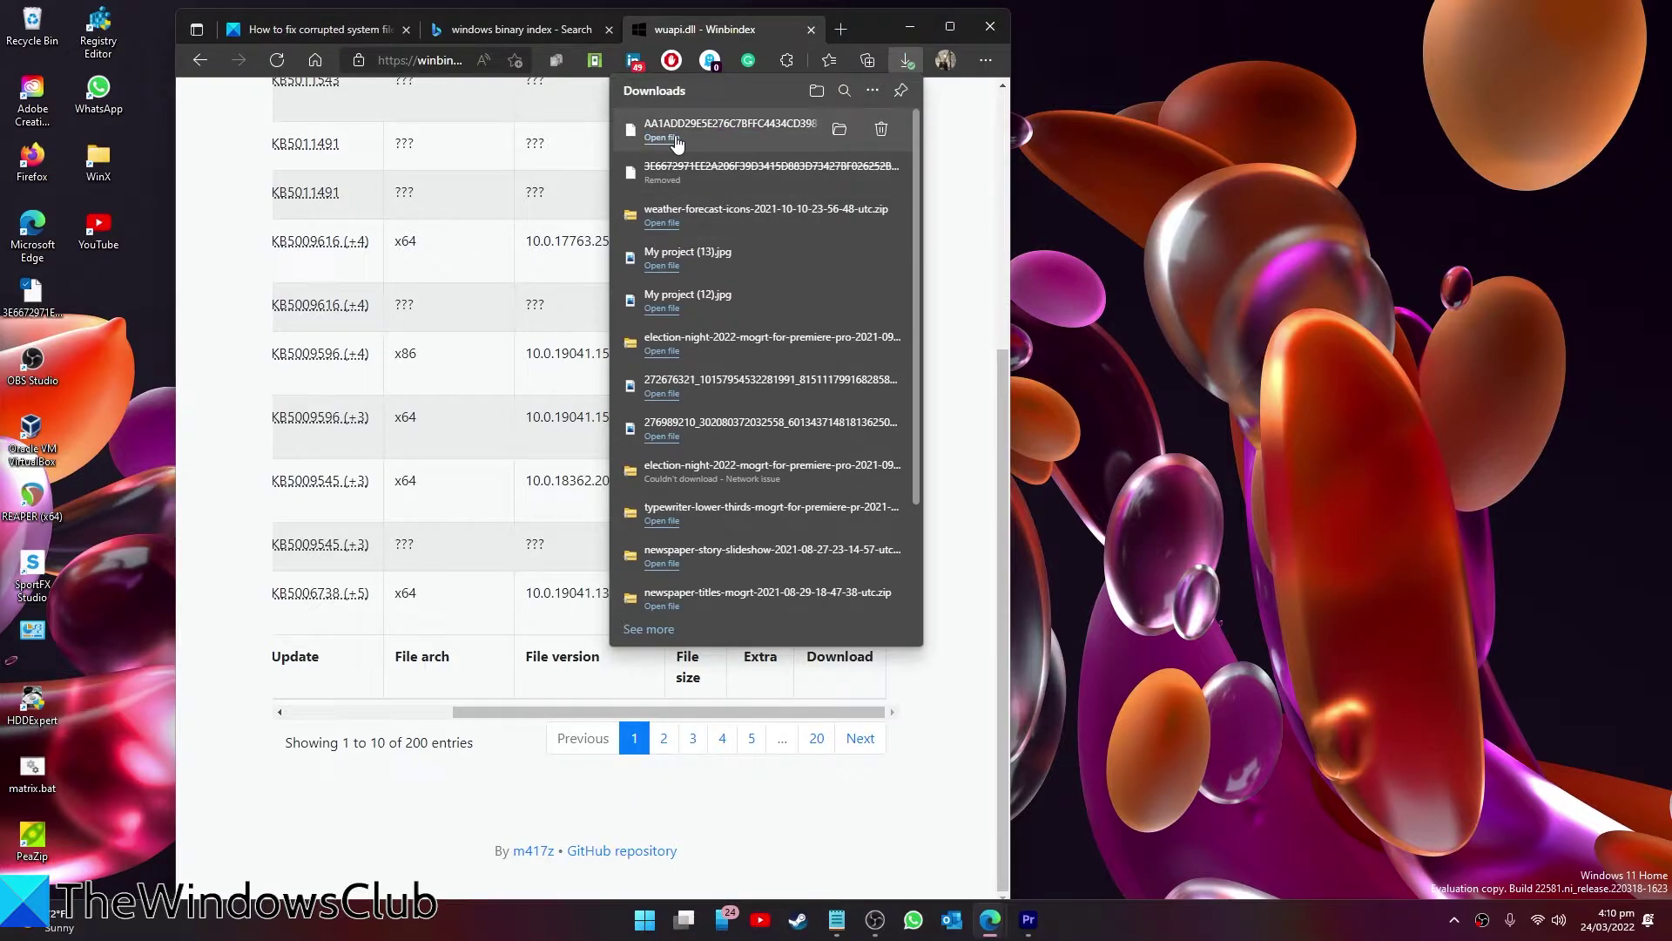
Drag the downloaded wuapi.dll from the Downloads folder onto the desktop
left_click(841, 129)
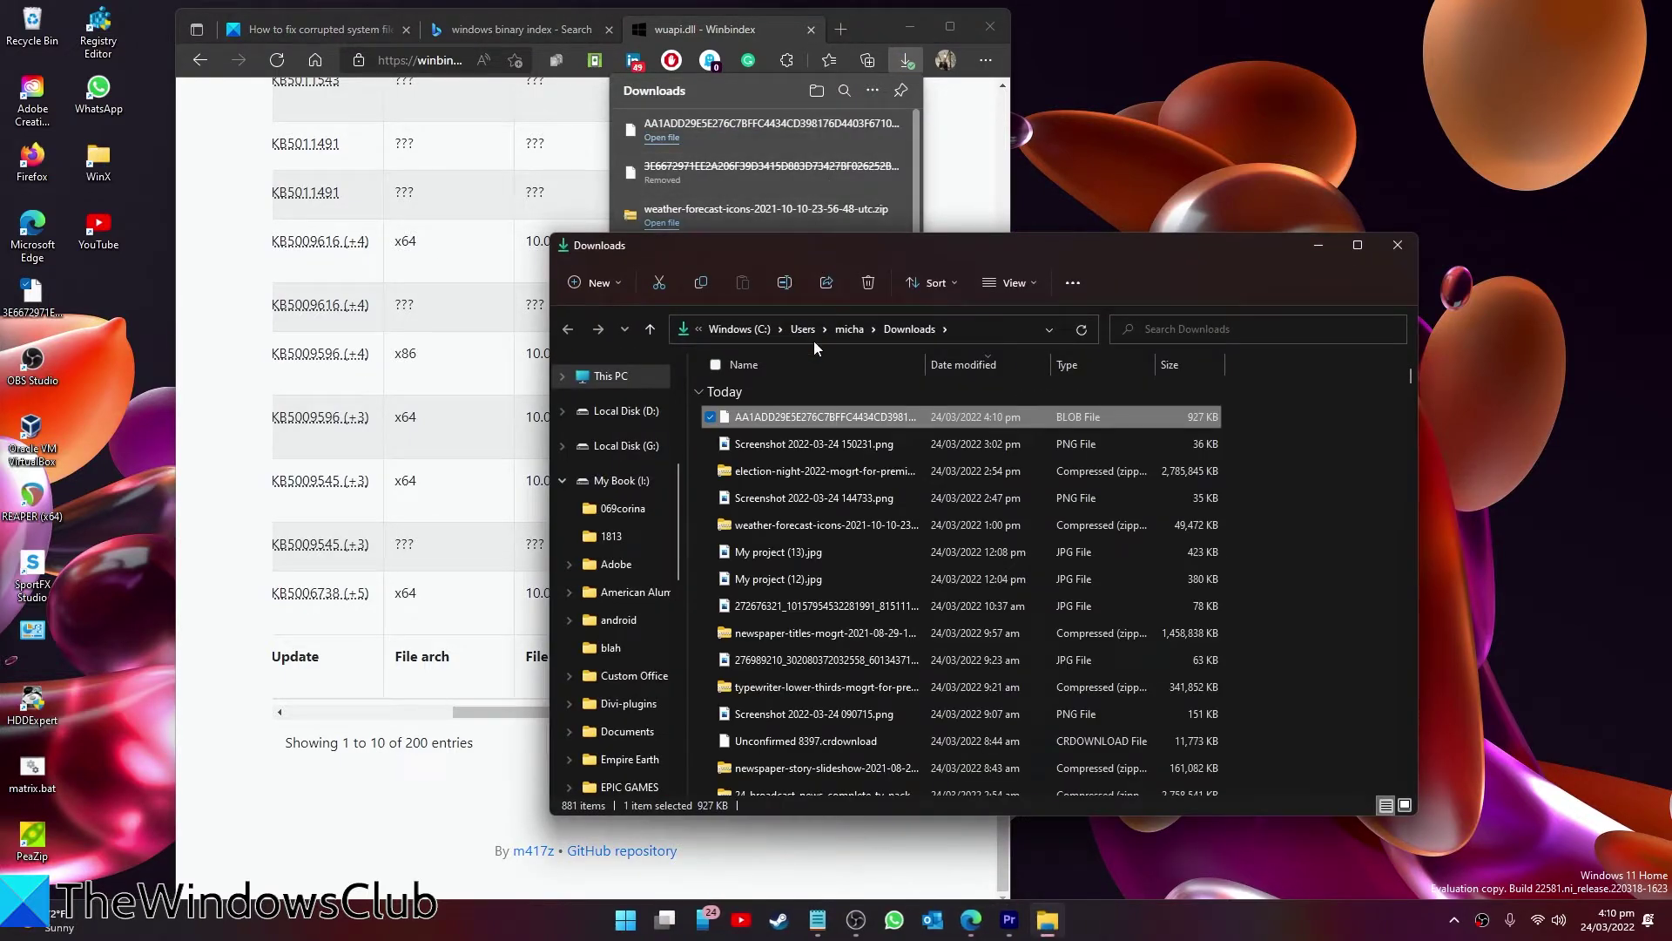
left_click_drag(806, 416, 98, 313)
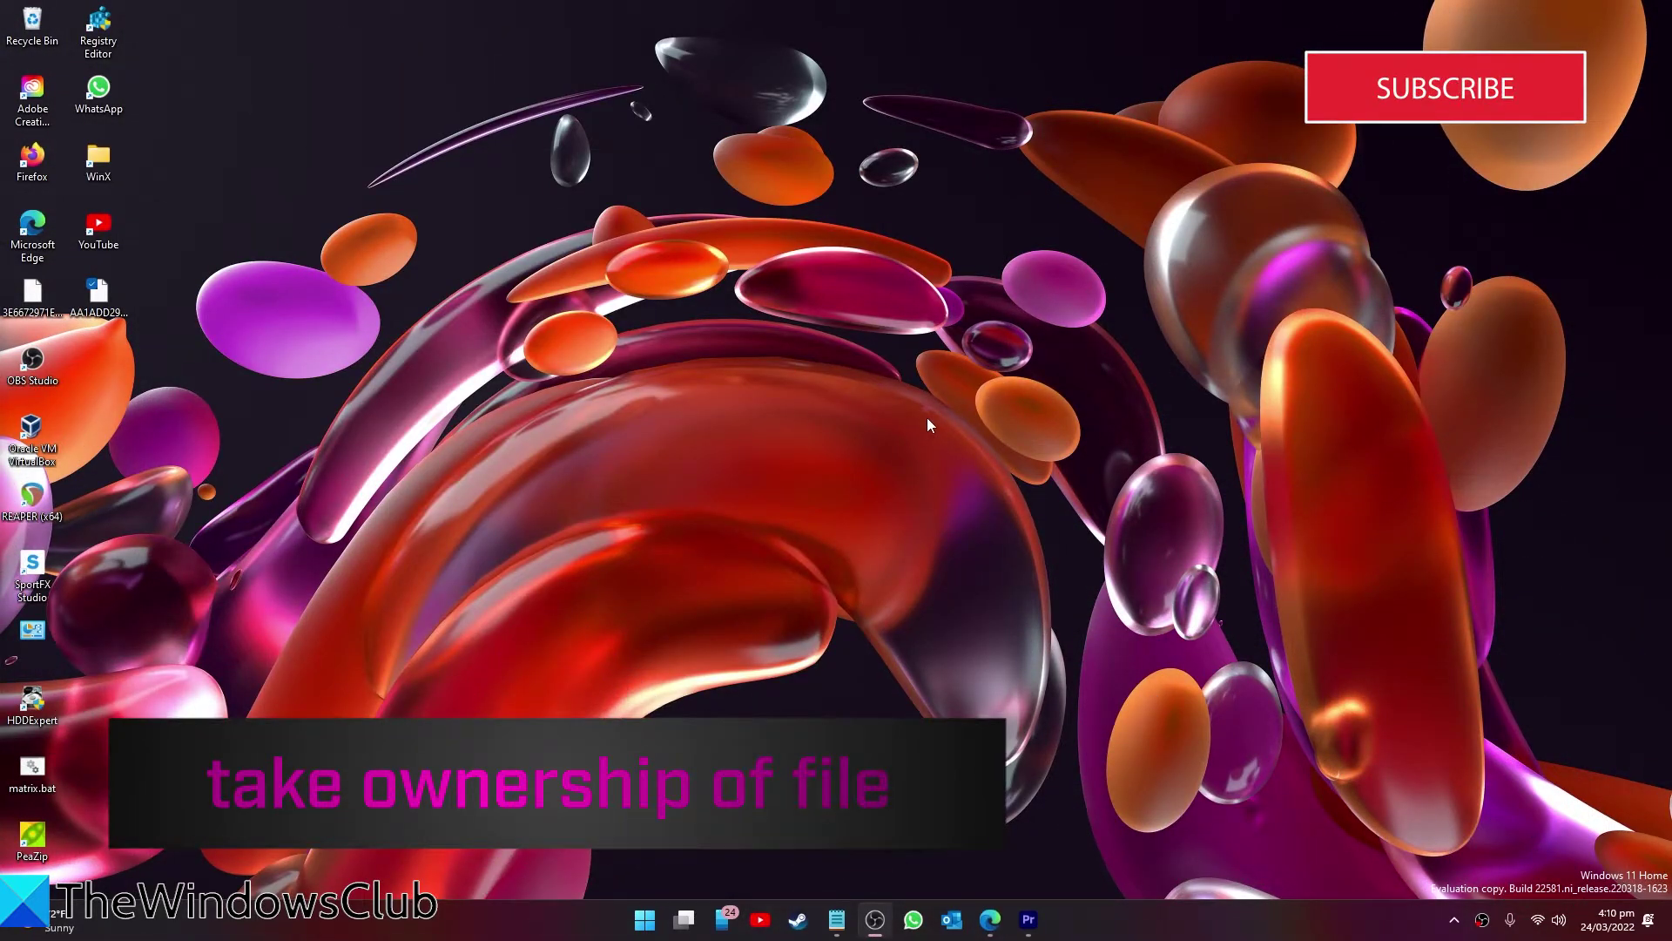
From an elevated Command Prompt, run takeown /f c:\windows\system32\wuapi.dll successfully
left_click(645, 919)
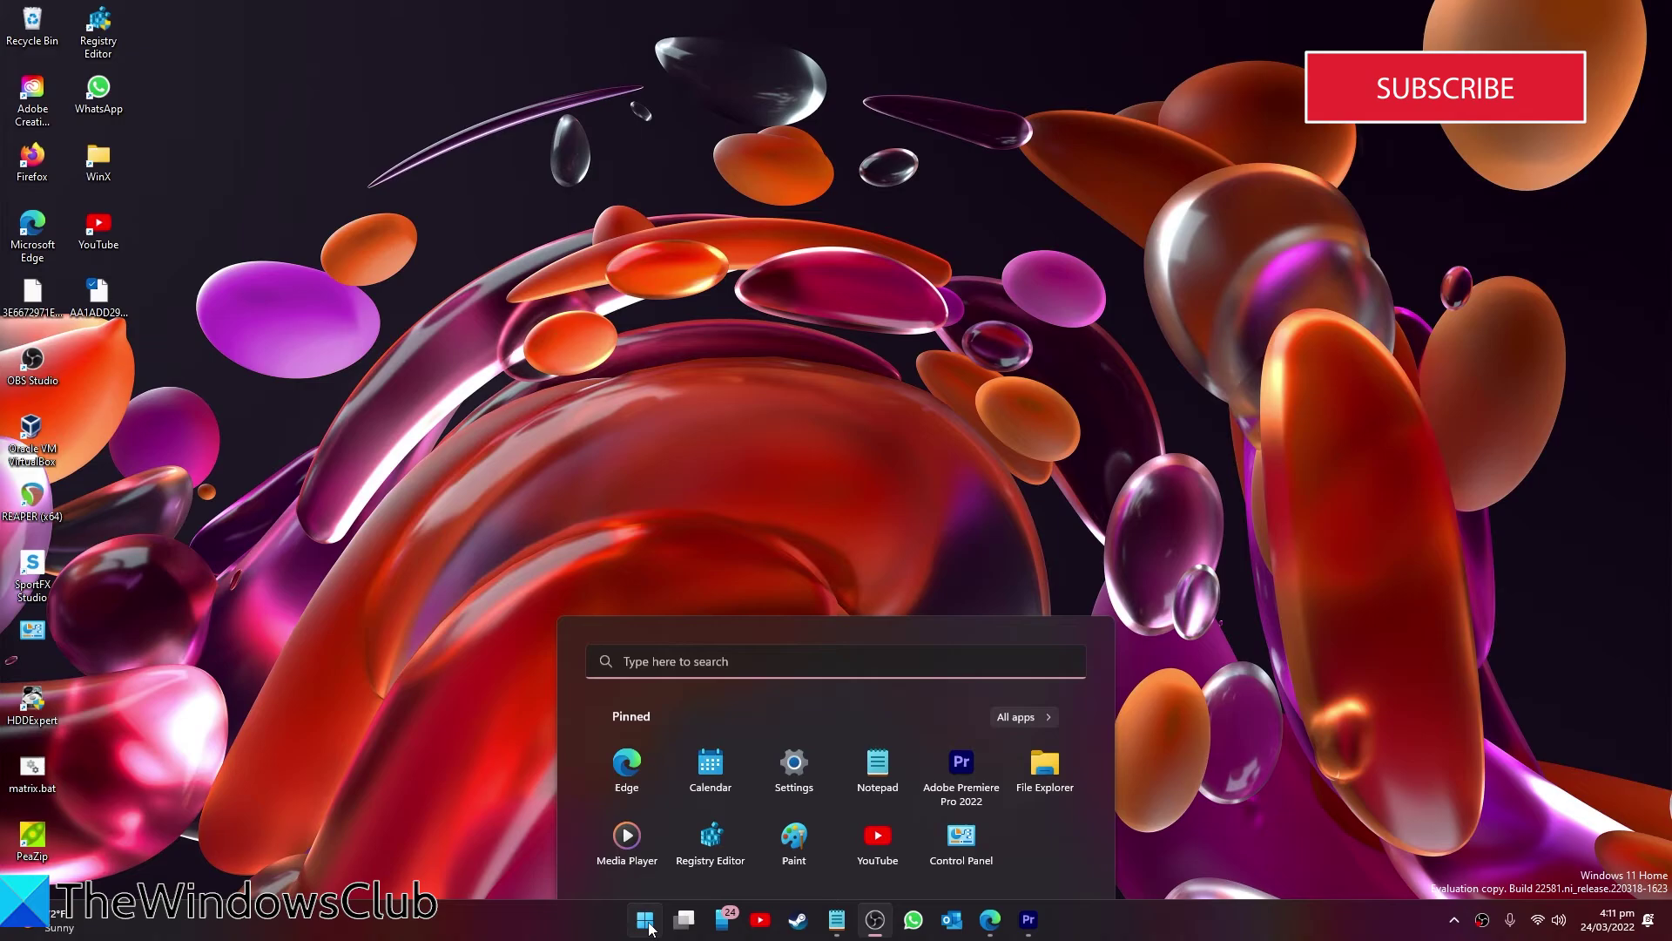
type("command")
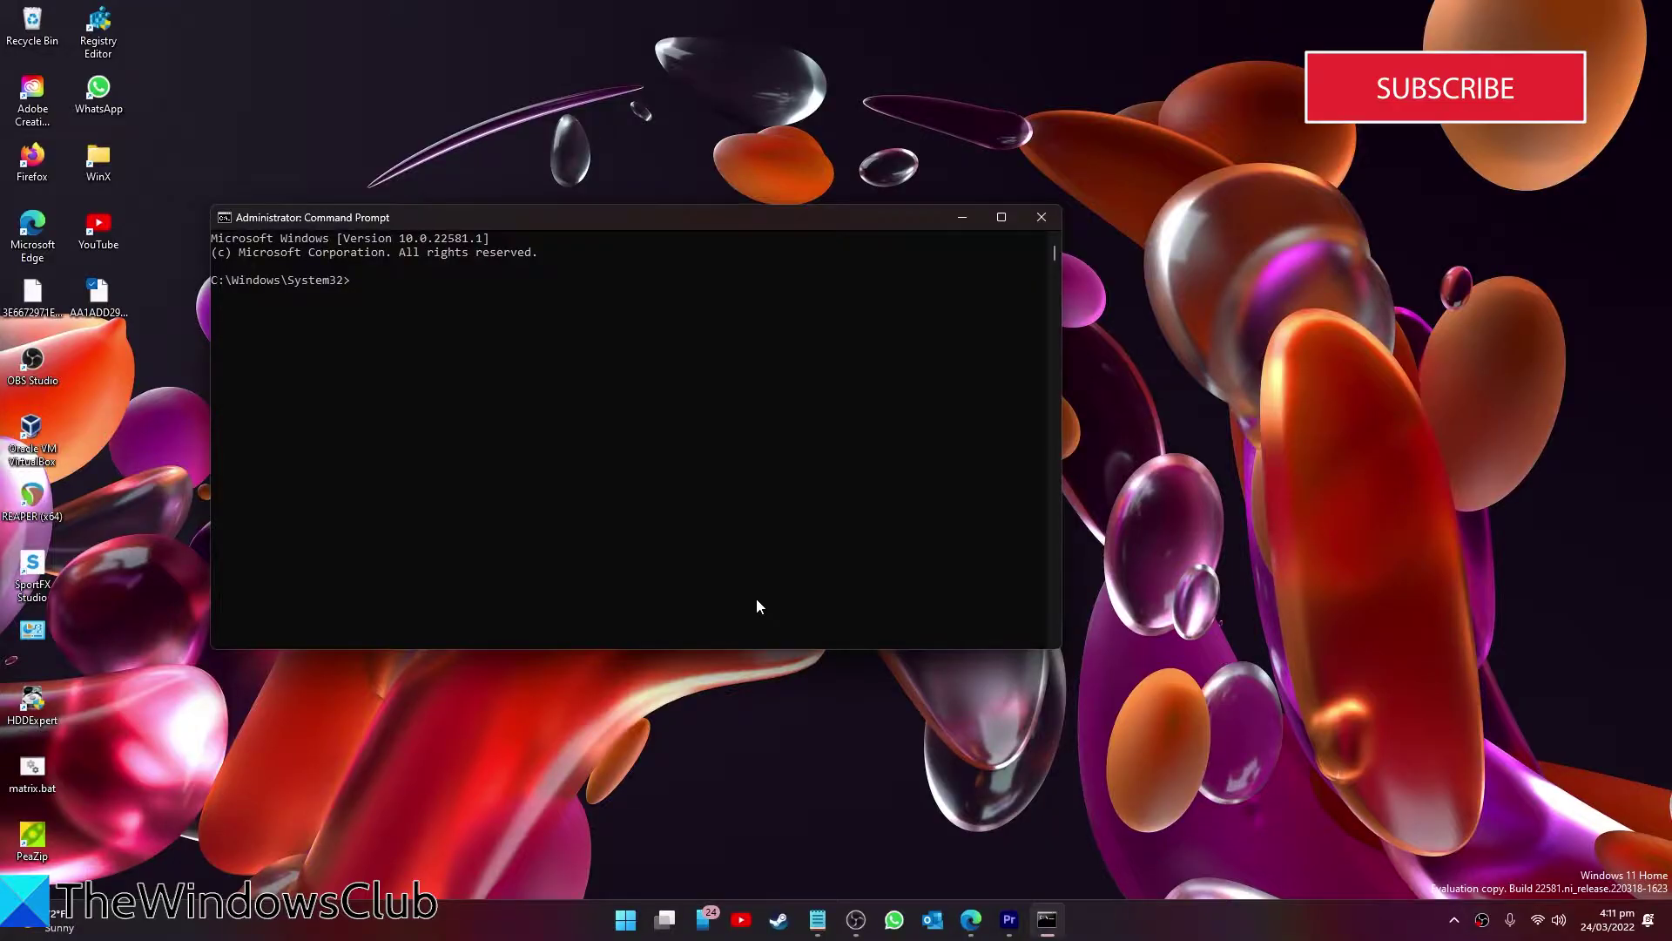
type("tak")
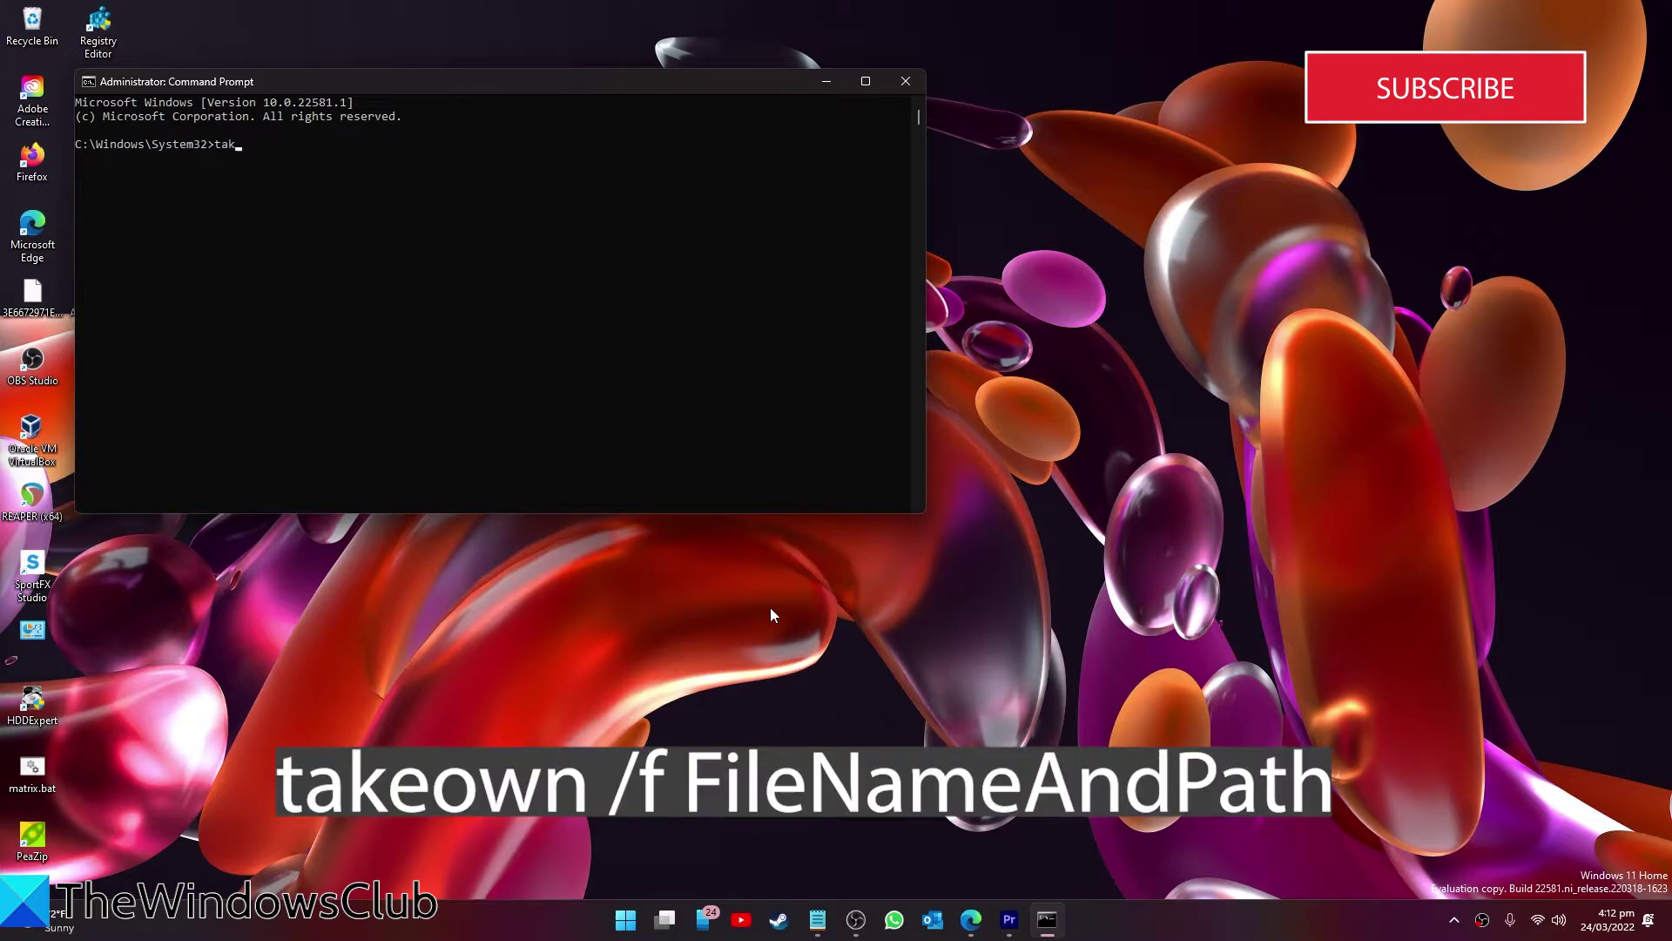
type("eown")
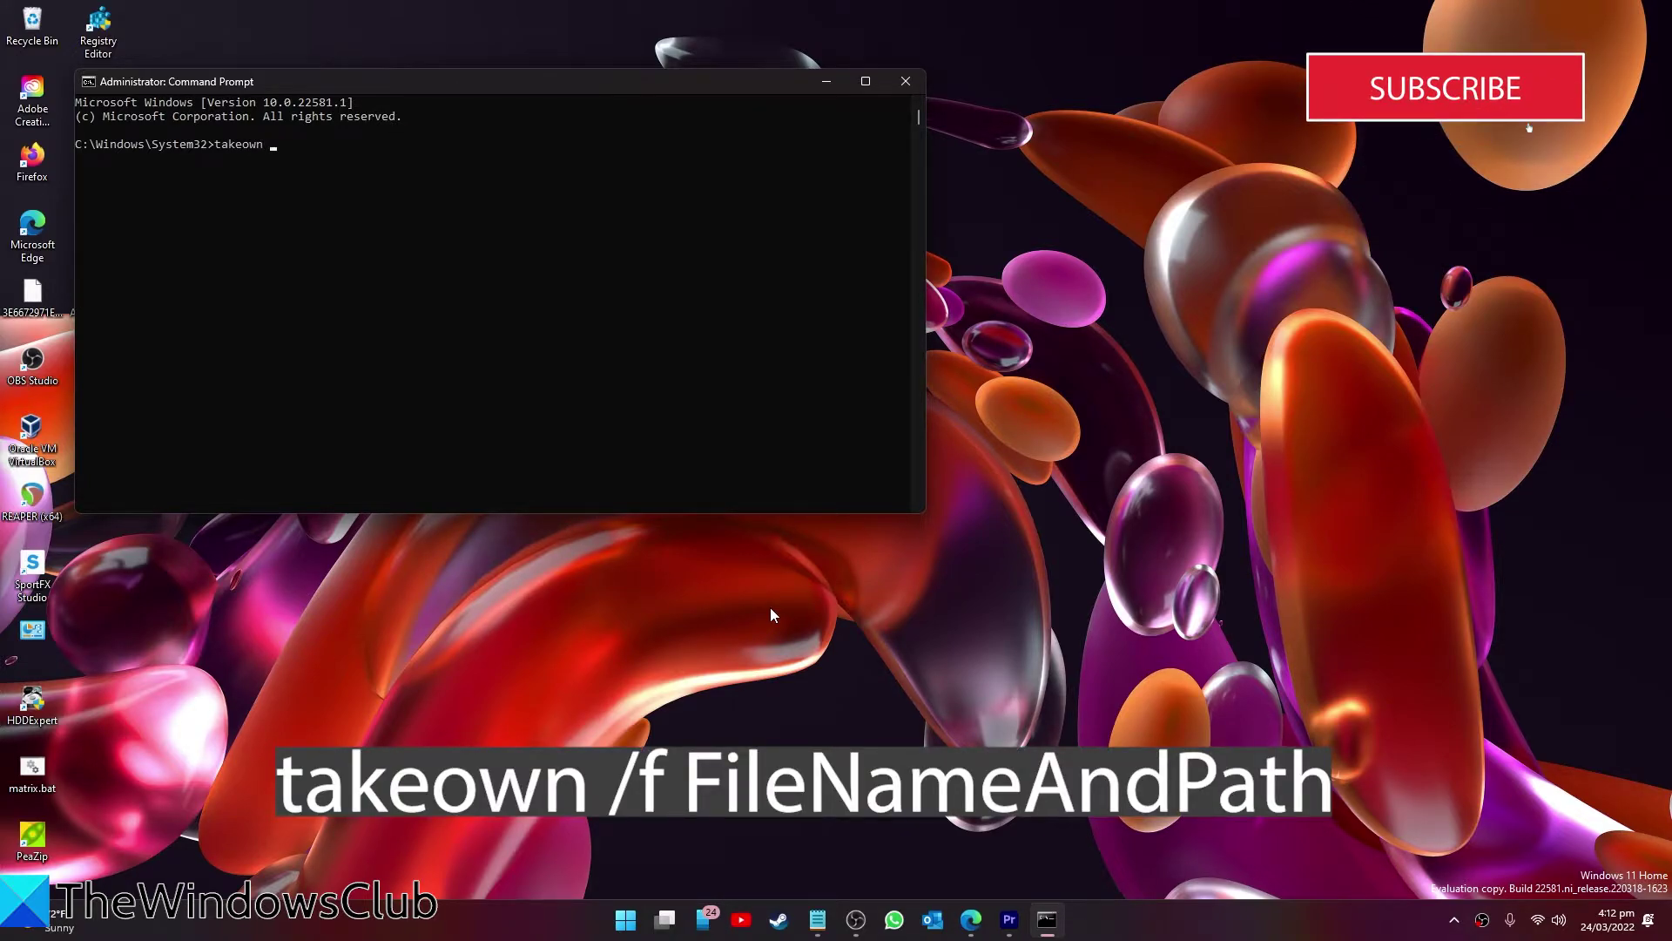
type(" /f")
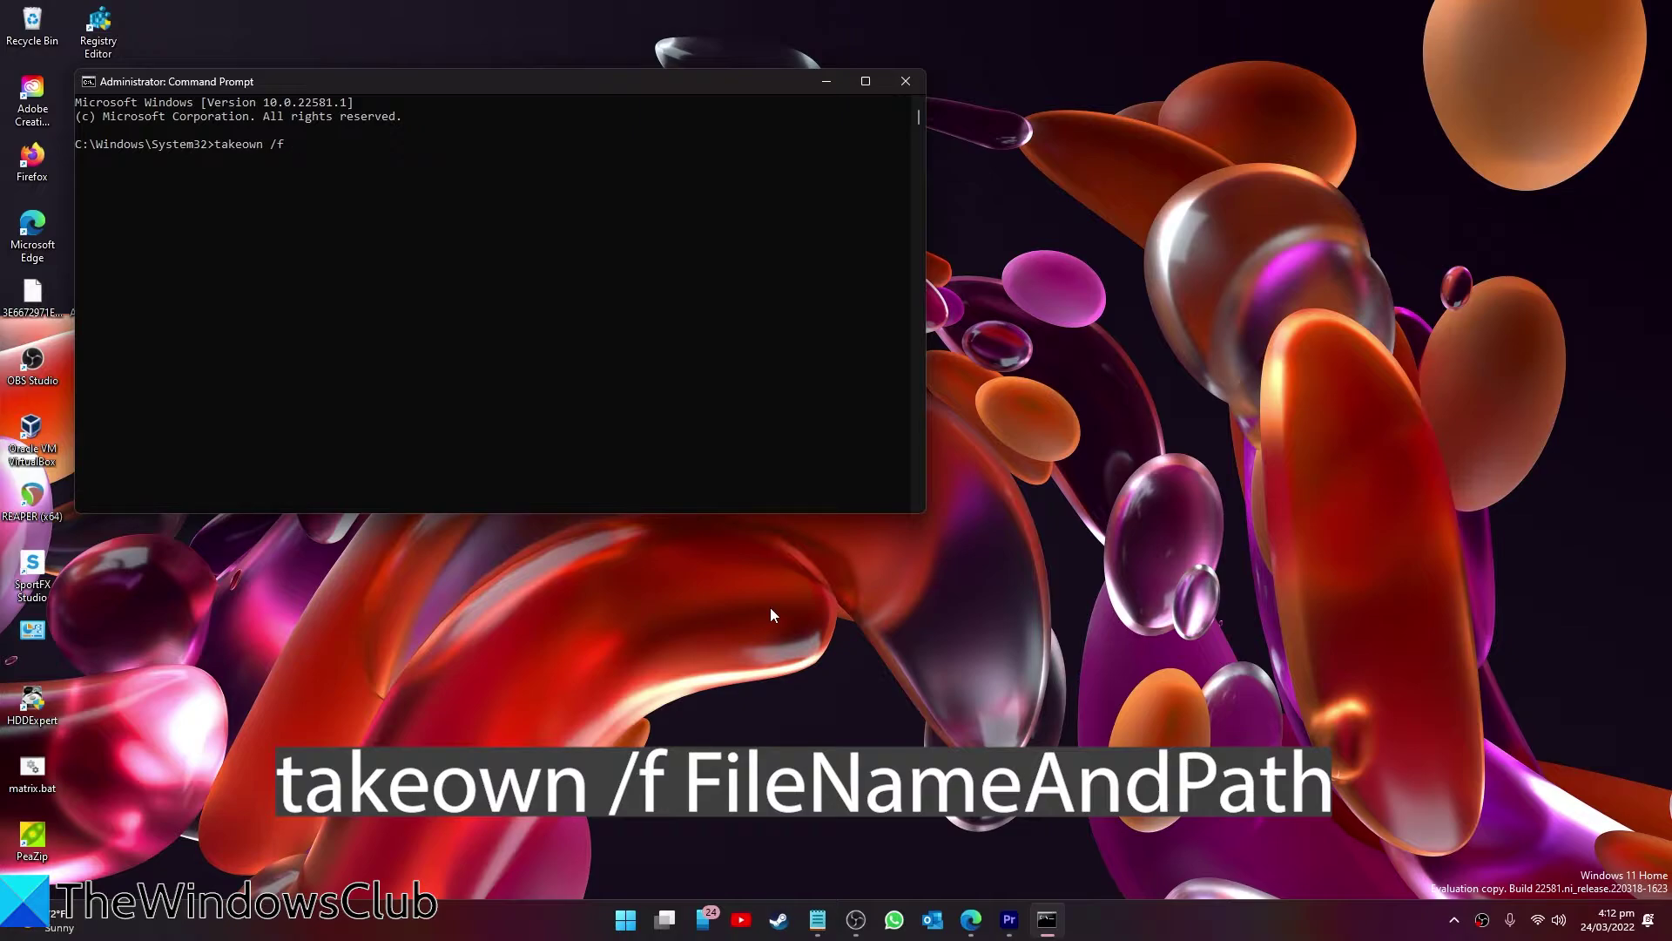
type(" c:\\")
type("windows")
type("\\system")
type("32\\")
type("wu")
type("api.")
type("dll")
key("Return")
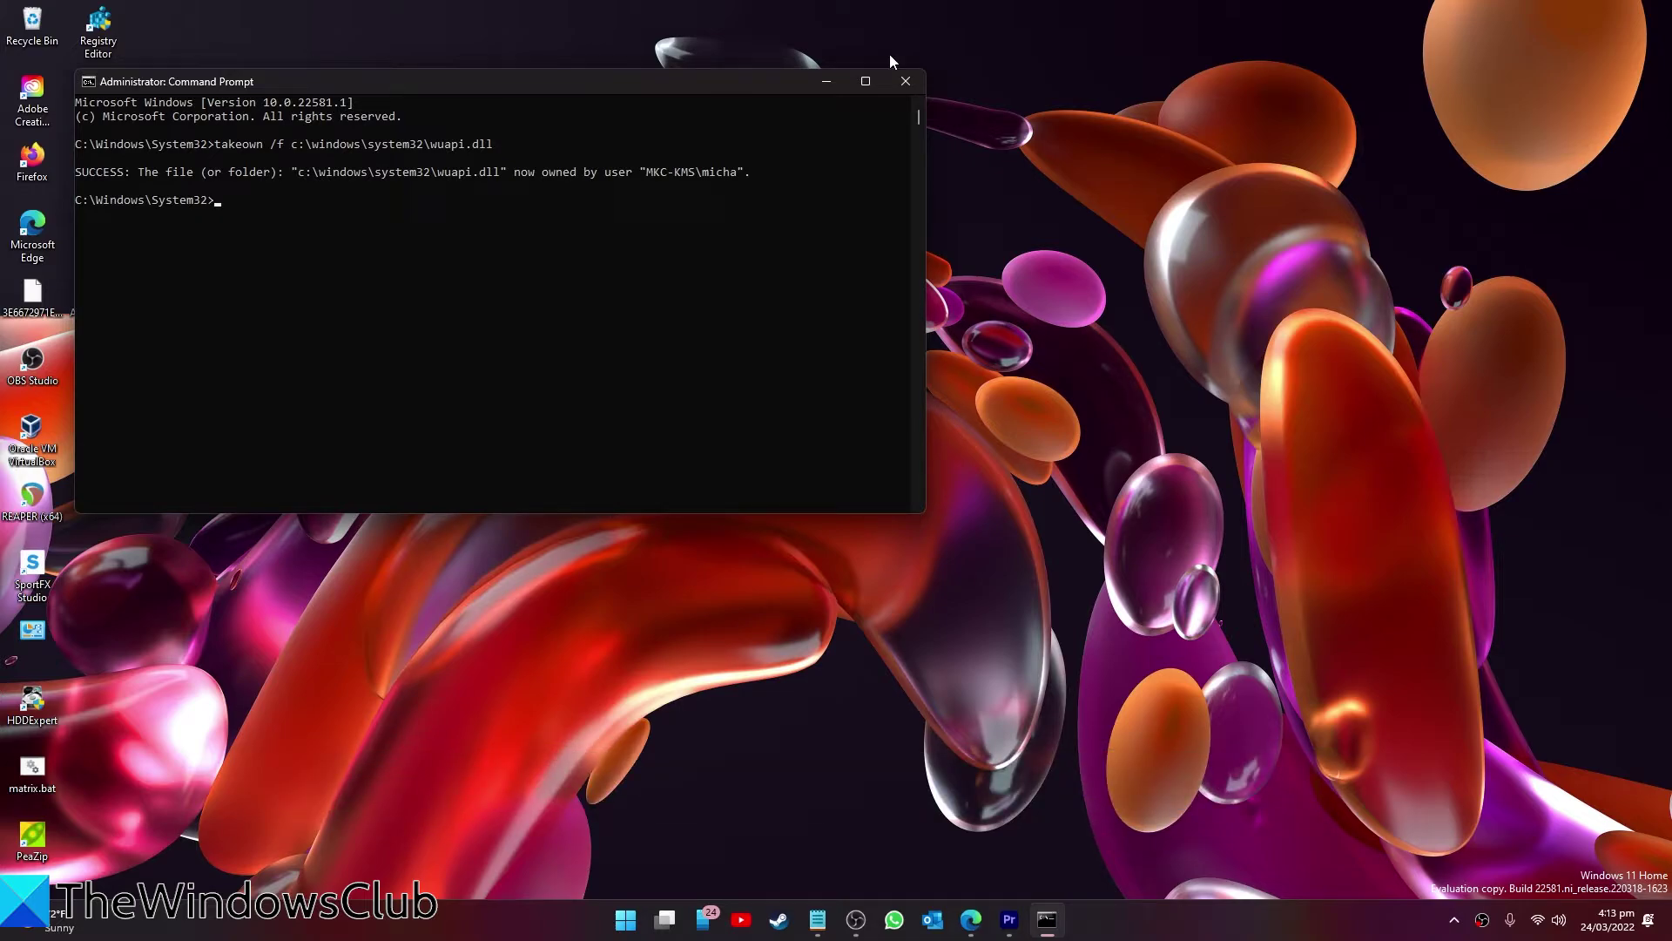
type("i")
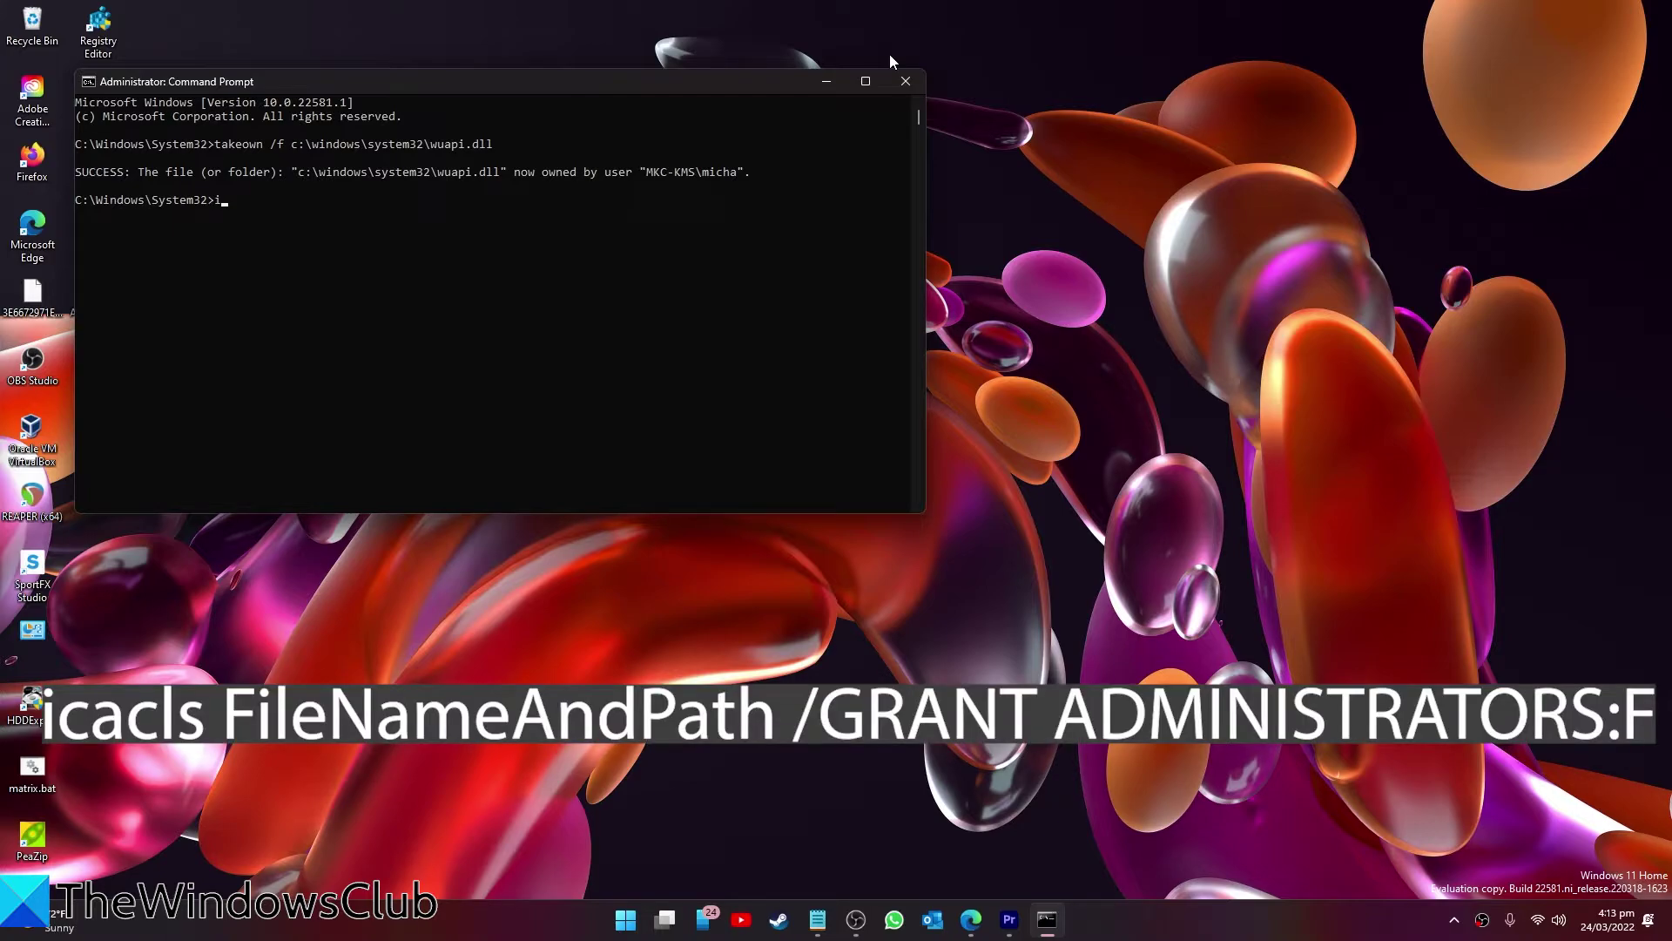
type("cal")
Enter icacls c:\windows\system32\wuapi.dll /grant administrators:f at the prompt, correcting a mistyped letter
key("BackSpace")
type("c")
type("ls ")
type("c:")
type("\\windows")
type("\\system")
type("32\\")
type("w")
type("uapi.")
type("dll /")
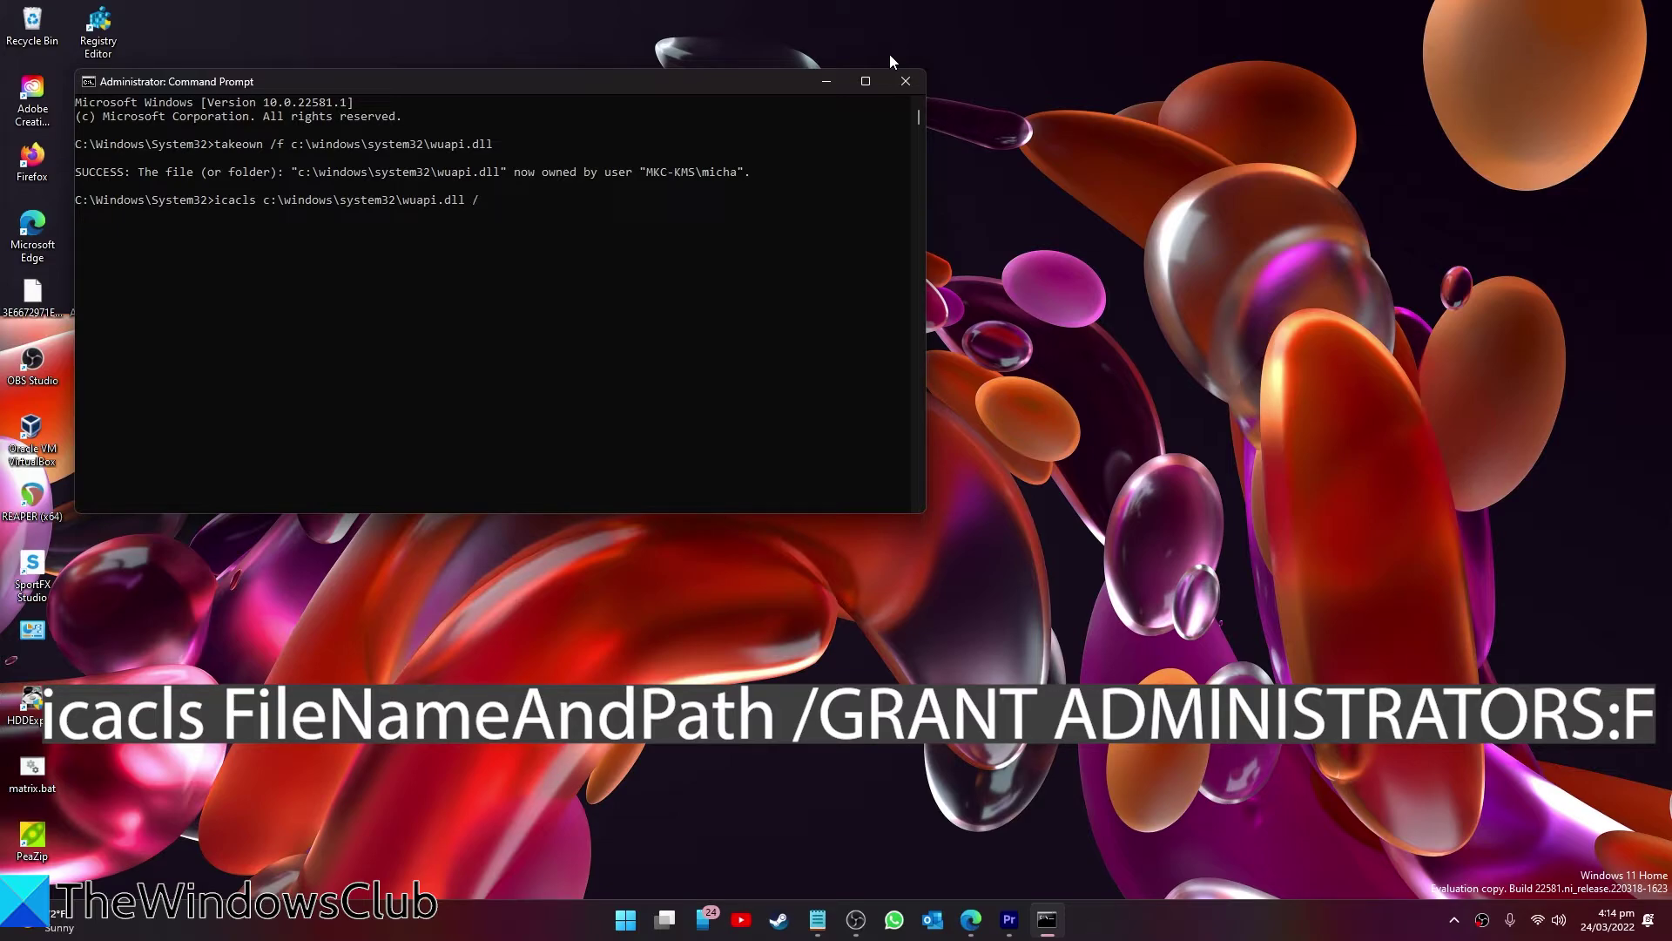
type("gran")
type("t ")
type("a")
type("dministra")
type("tors:f")
Run the icacls grant, confirming 1 file processed and 0 failed
key("Return")
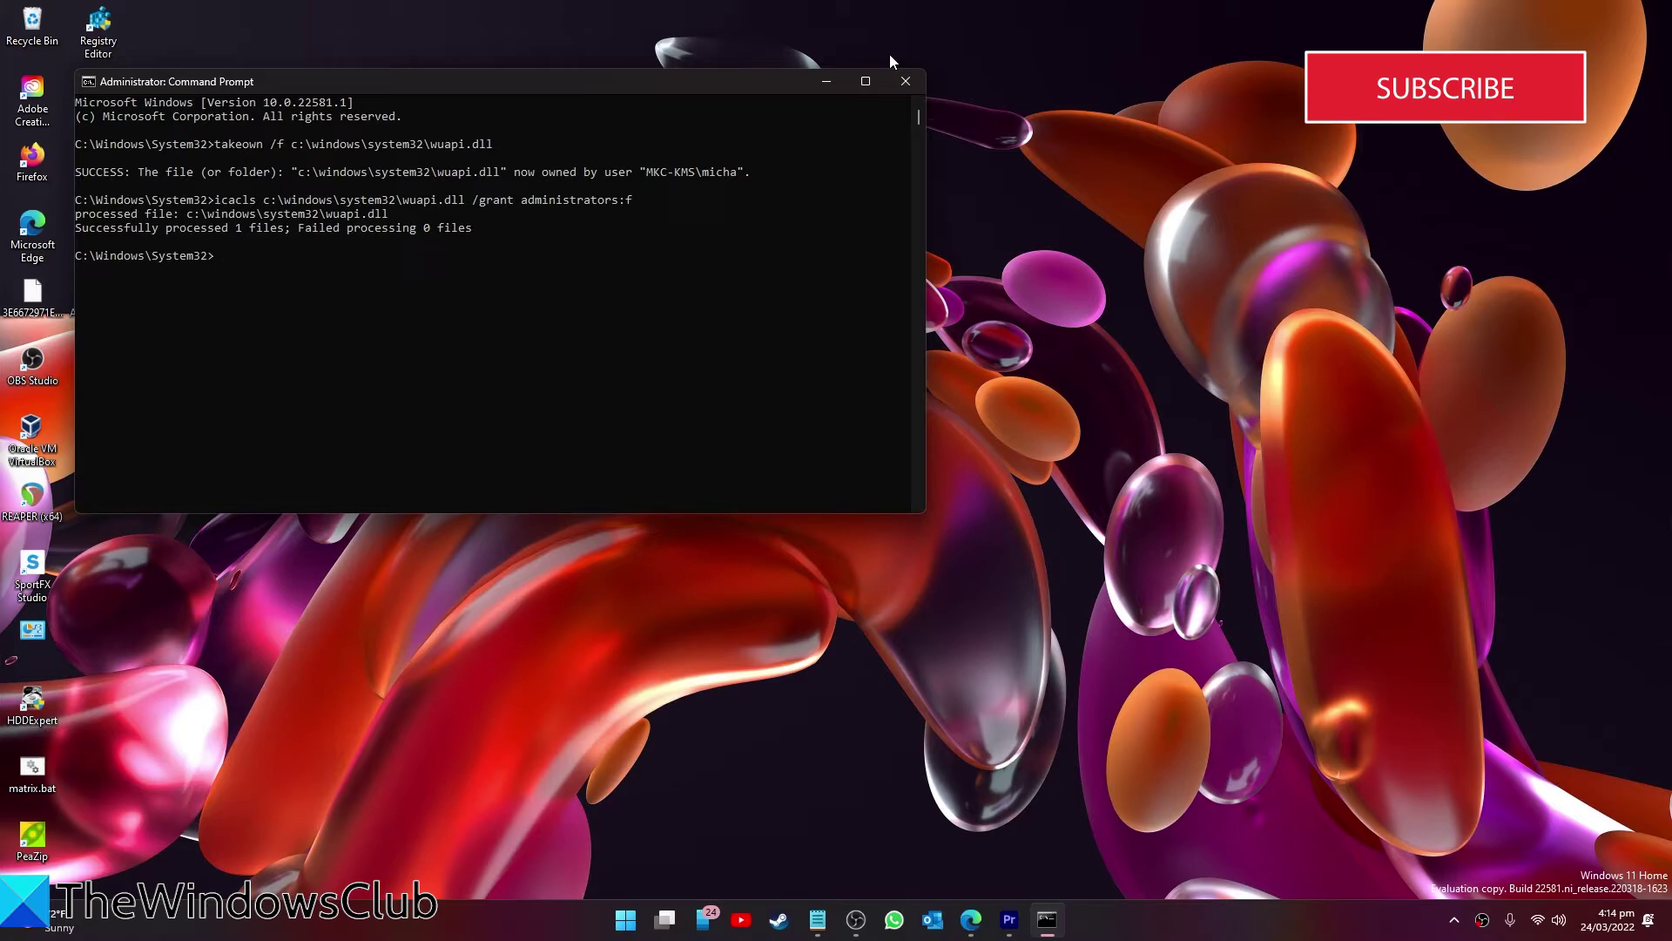
type("copy")
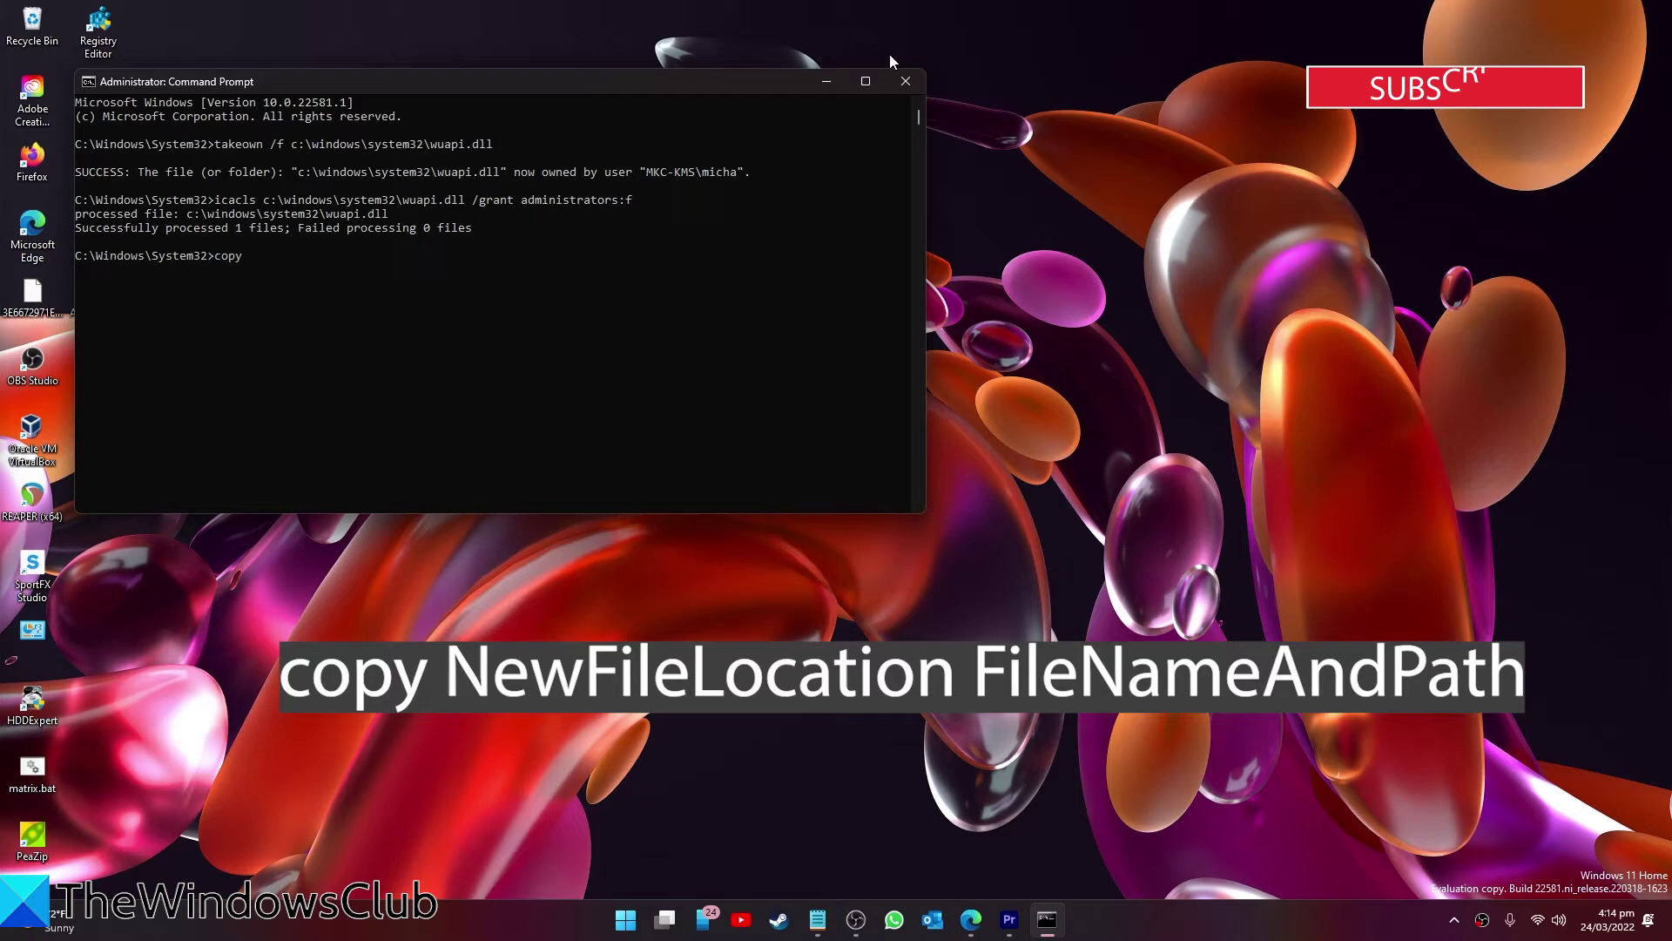
type(" C:")
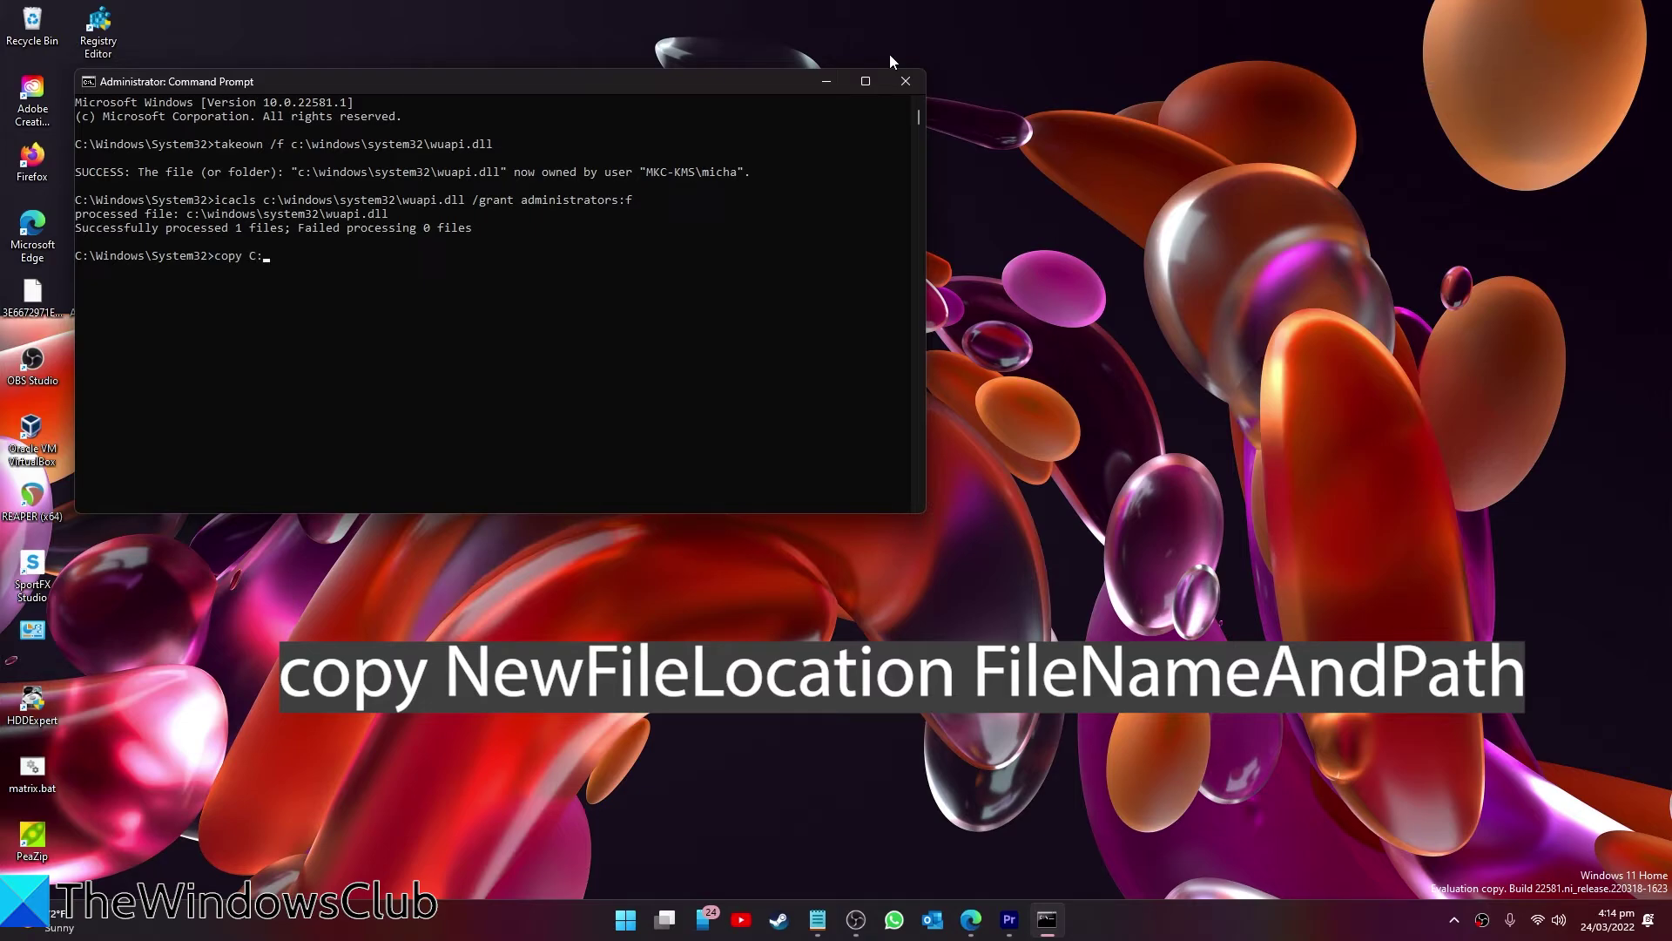
type("users")
type("\\")
type("micha\\")
type("des")
type("ktop")
type("\\wuap")
type("i>")
type("dll")
type("c:\\")
type("windows")
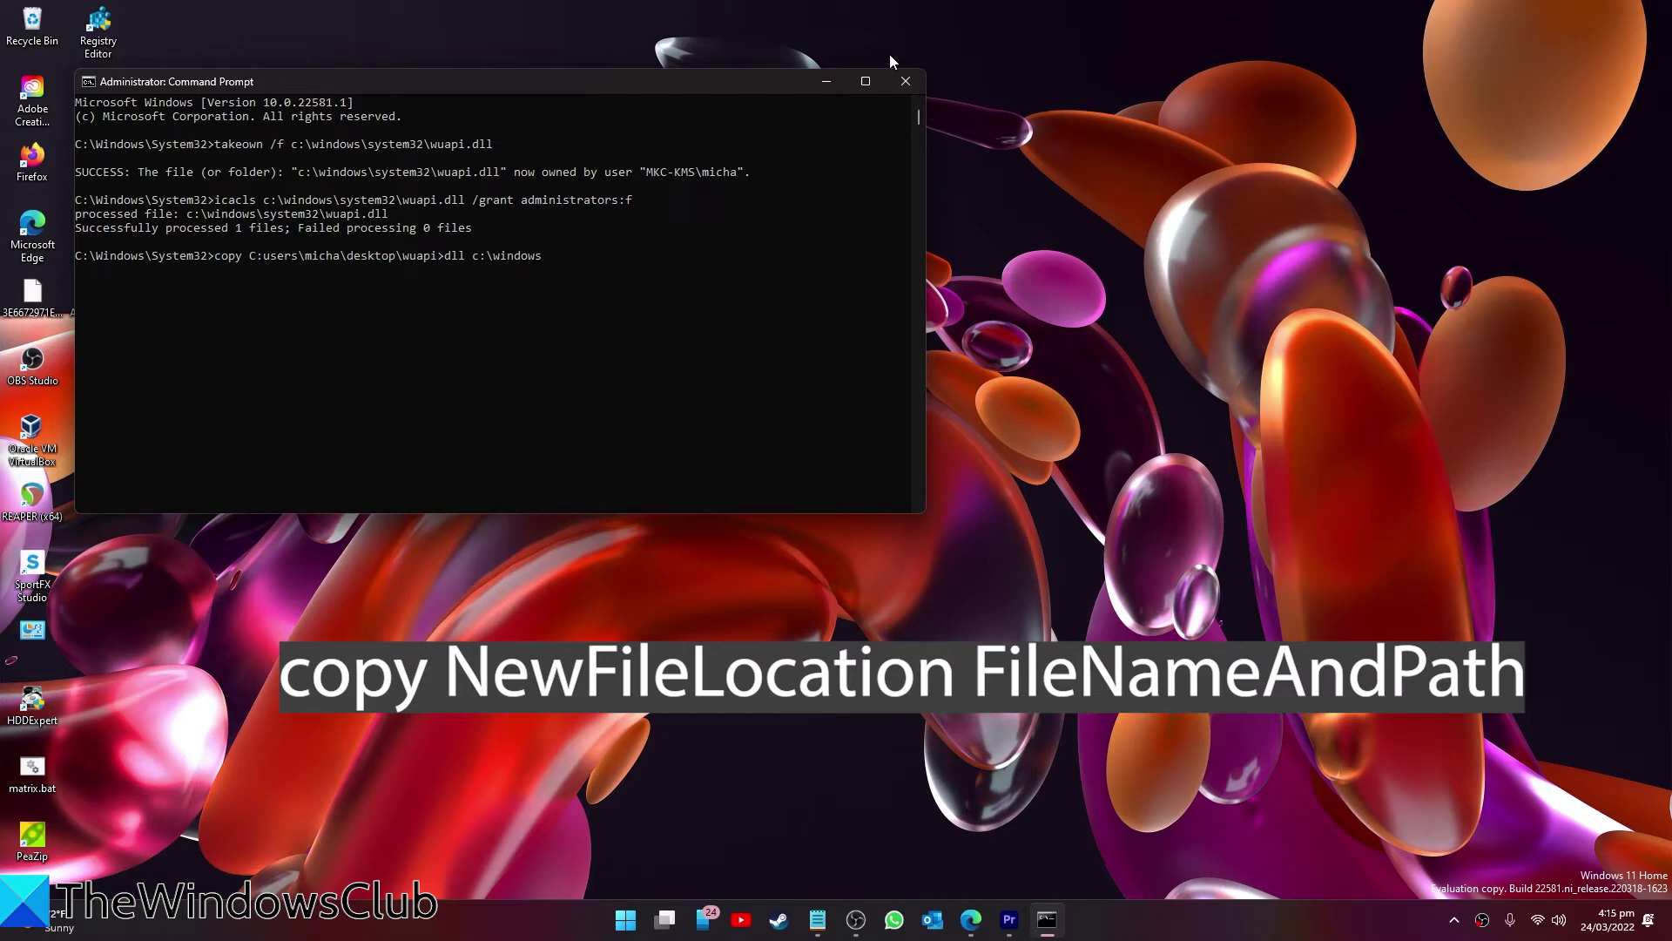
type("\\system3")
type("2")
type("\\wua")
type("pi")
type(".dl")
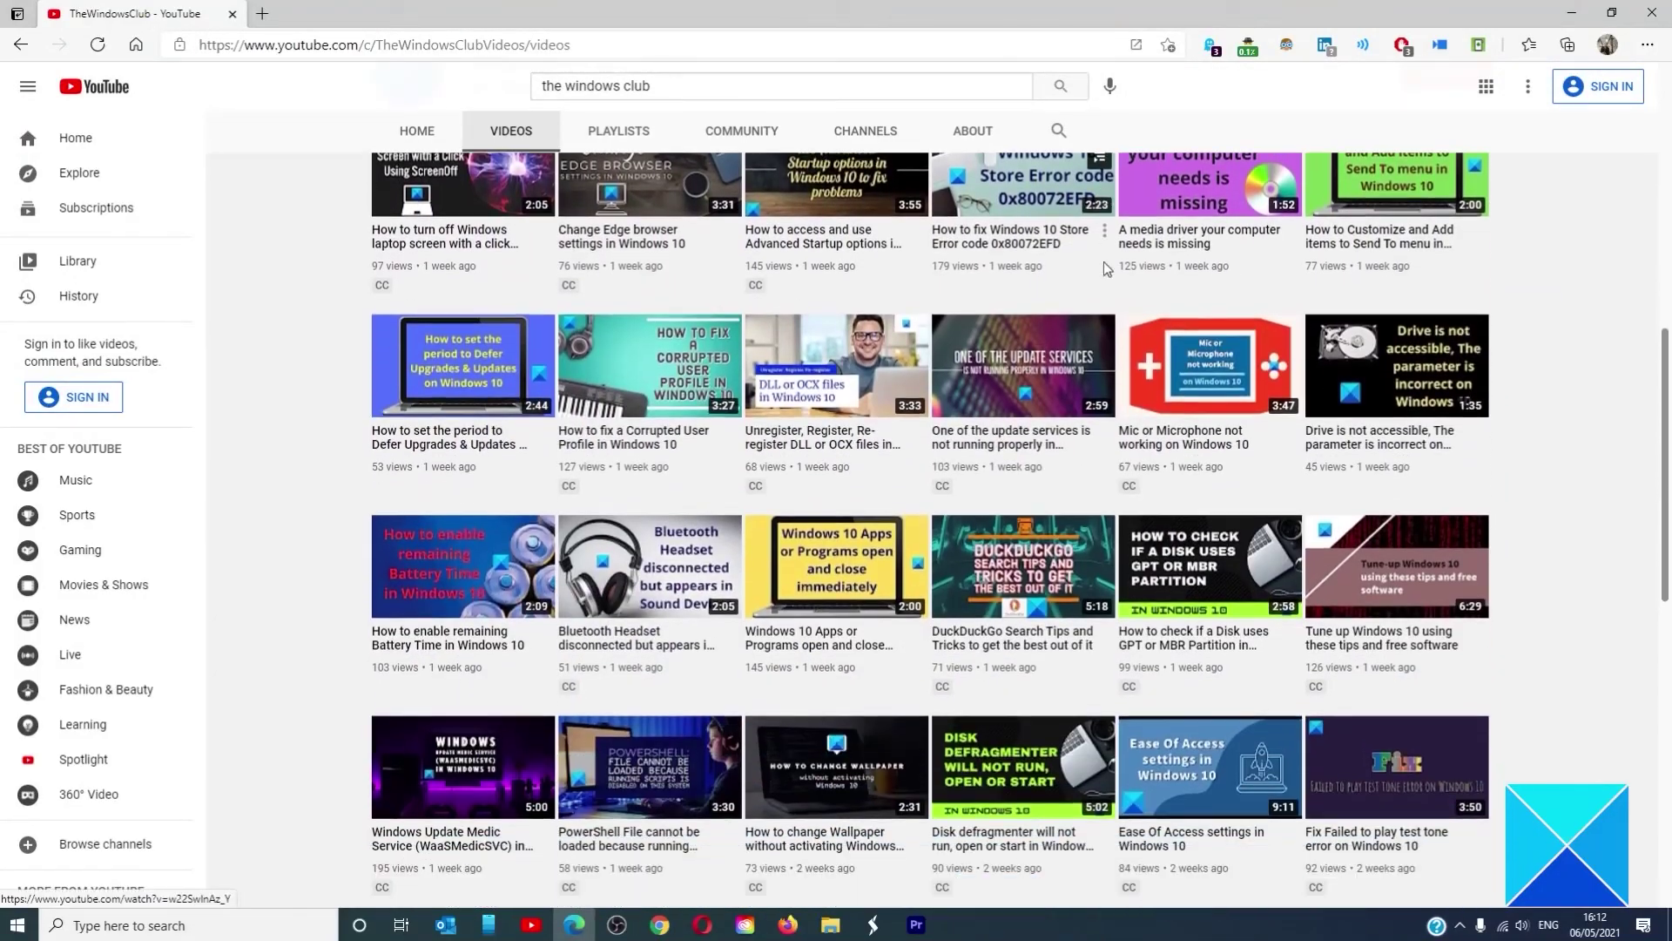
scroll(1104, 268, "down", 3)
scroll(1103, 268, "down", 2)
scroll(1104, 269, "down", 2)
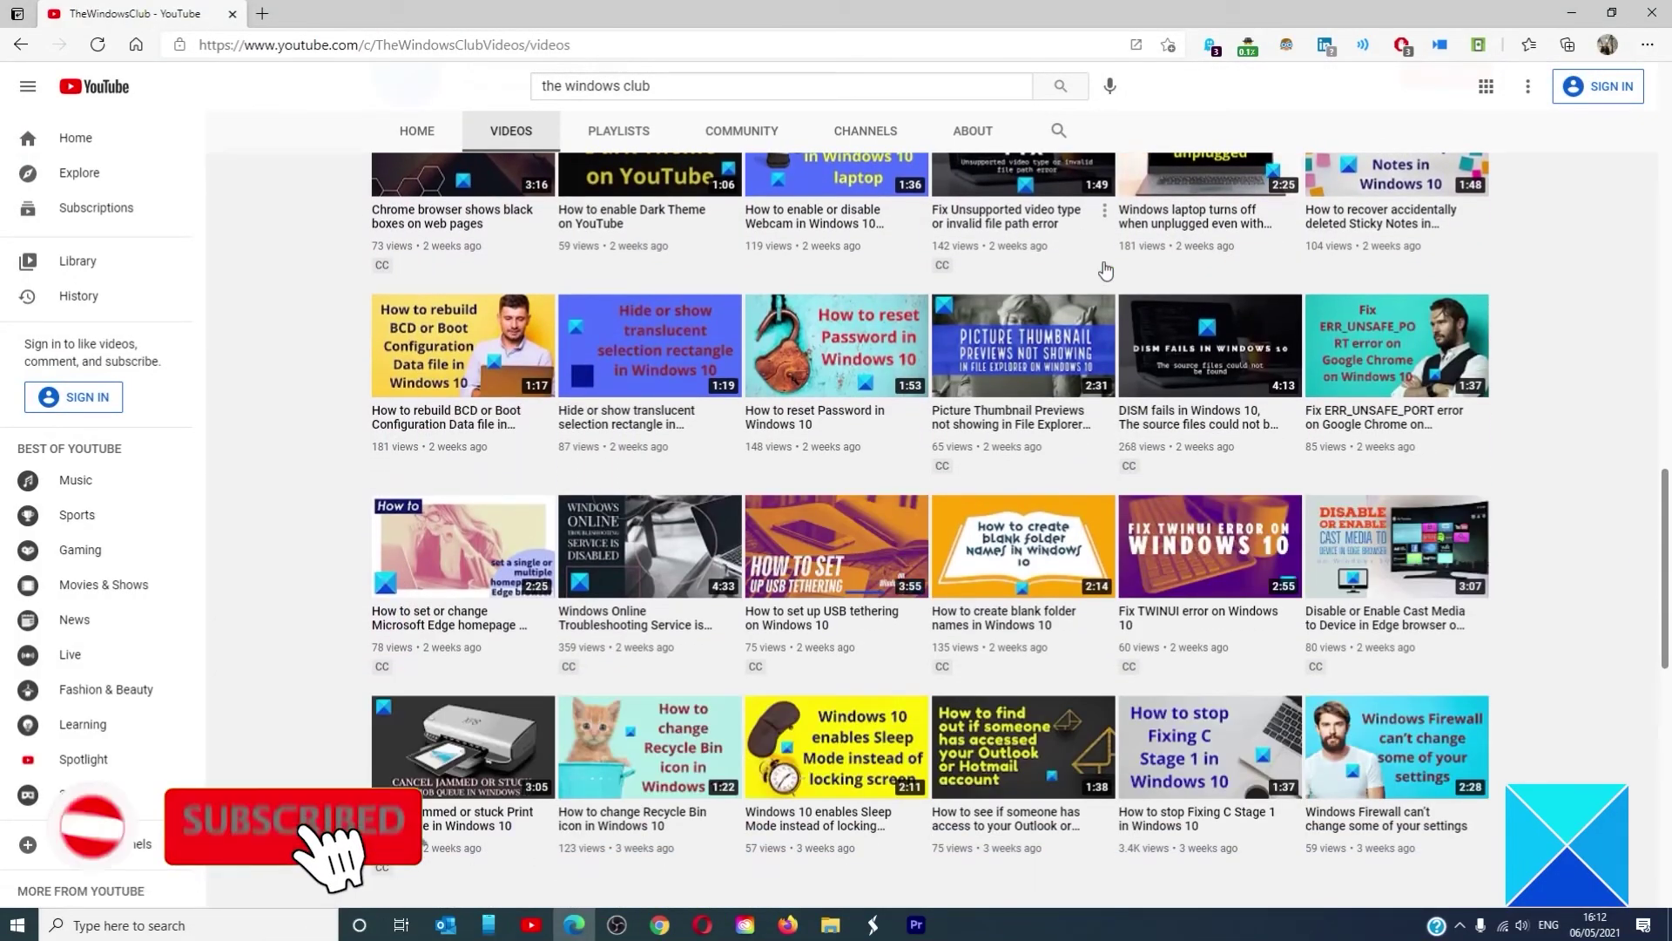
scroll(1104, 270, "up", 3)
scroll(1105, 269, "up", 2)
scroll(1104, 268, "up", 2)
scroll(1104, 267, "up", 2)
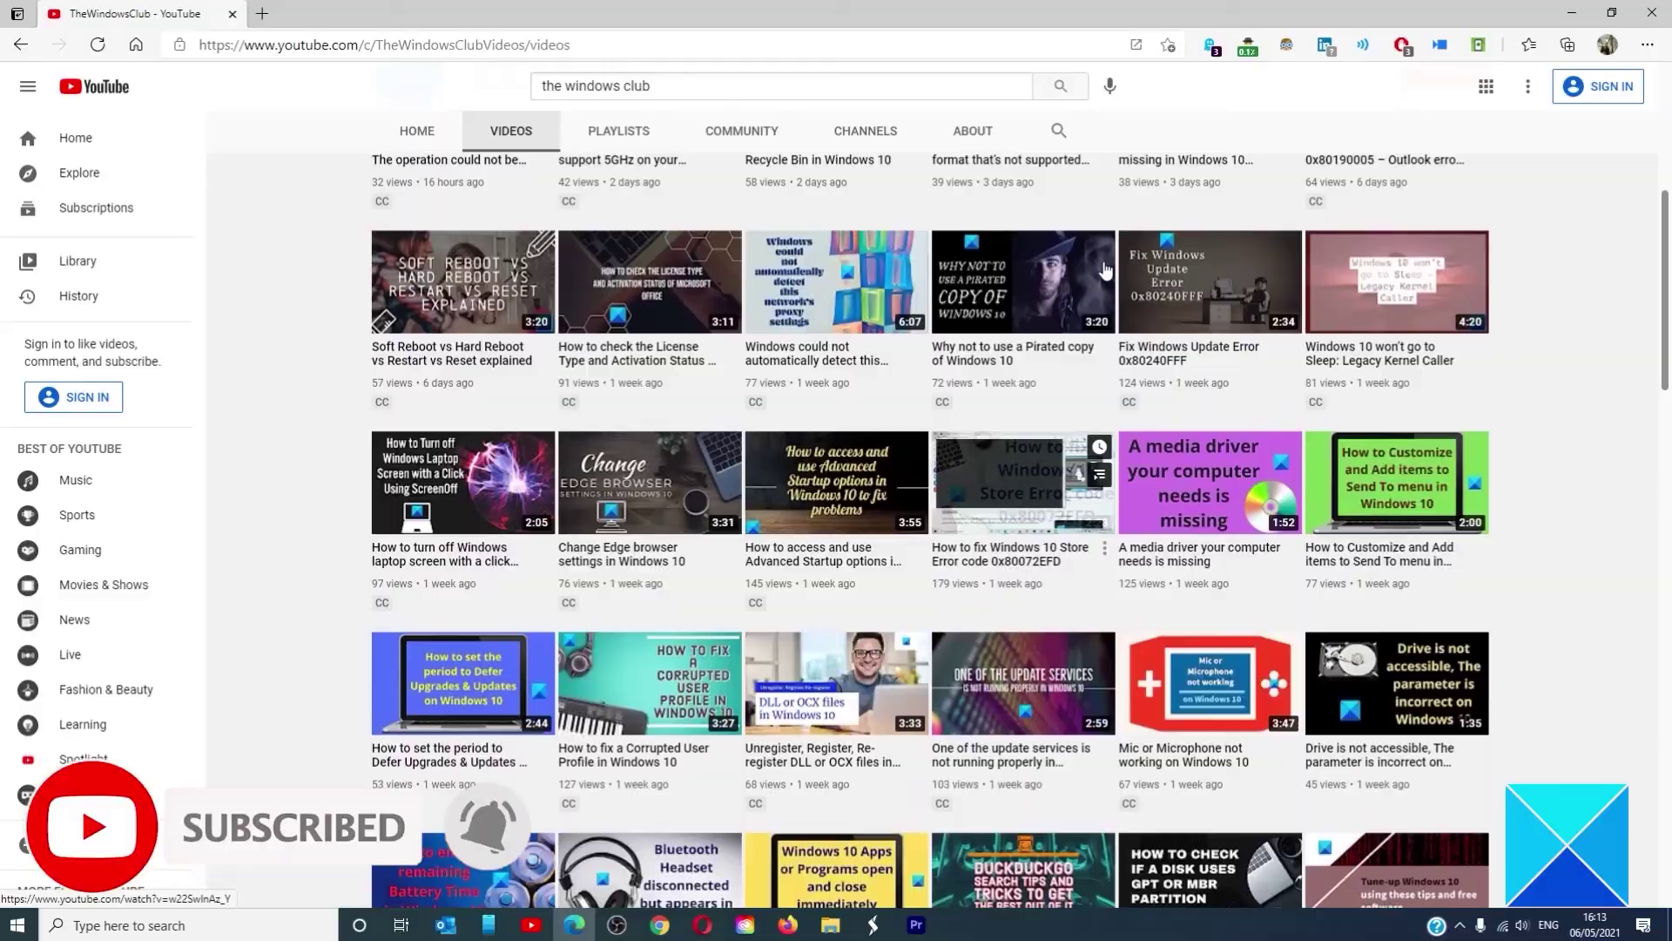